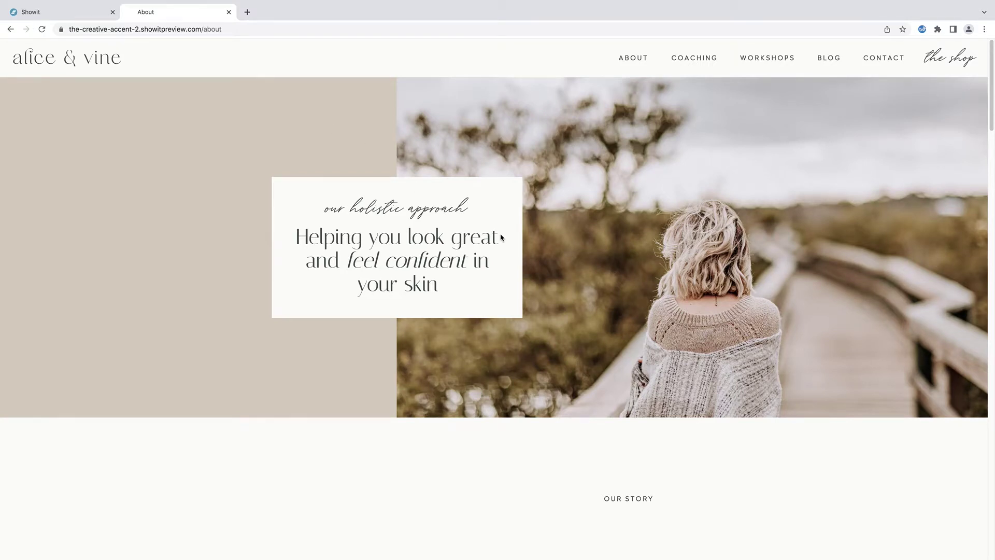
Examine the About page's Our Approach section, showing Sustainably Sourced, Vegan & Cruelty Free, Rooted in Community and Abundance Mindset in turn
{"action": "scroll", "coordinate": [502, 235], "scroll_direction": "down", "scroll_amount": 6}
{"action": "scroll", "coordinate": [501, 237], "scroll_direction": "down", "scroll_amount": 4}
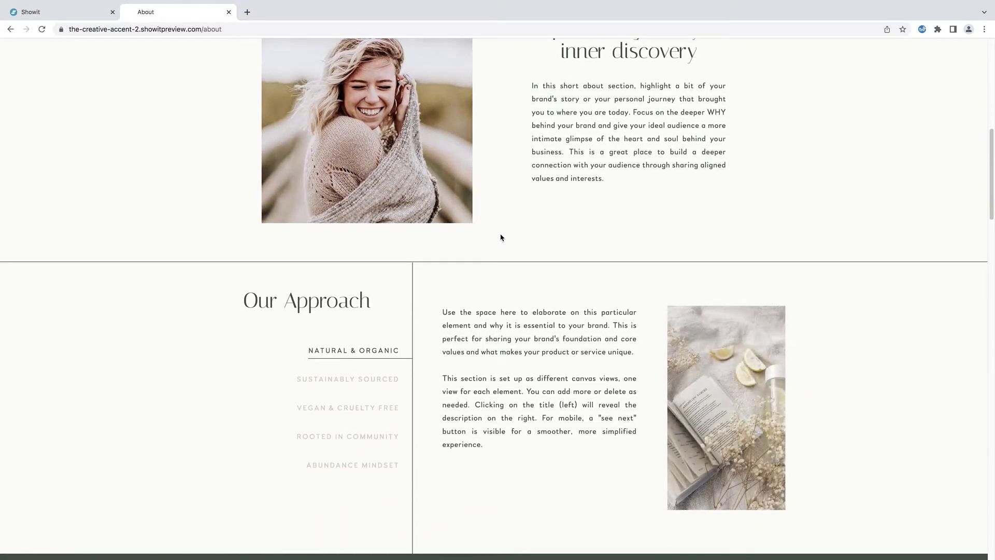
{"action": "scroll", "coordinate": [501, 237], "scroll_direction": "down", "scroll_amount": 3}
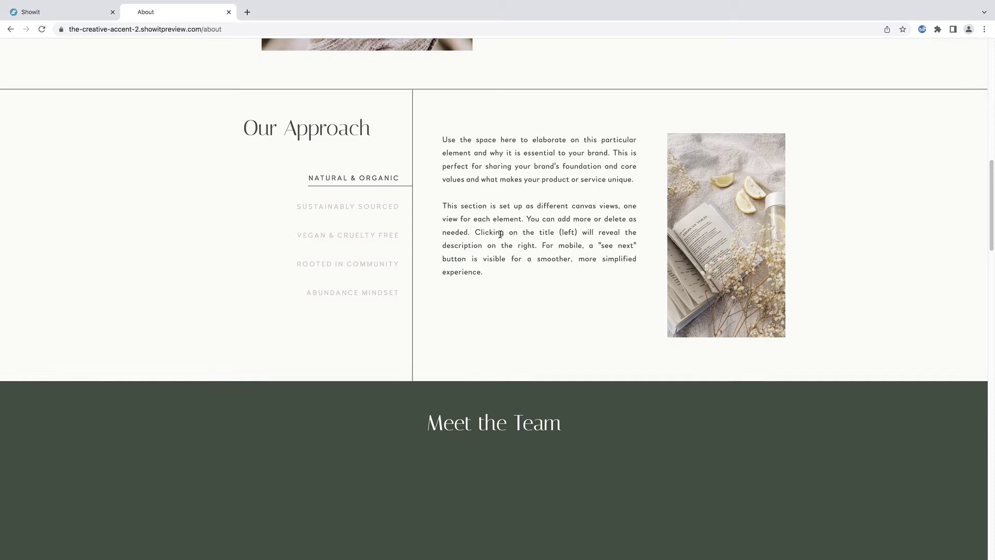
{"action": "scroll", "coordinate": [500, 235], "scroll_direction": "up", "scroll_amount": 1}
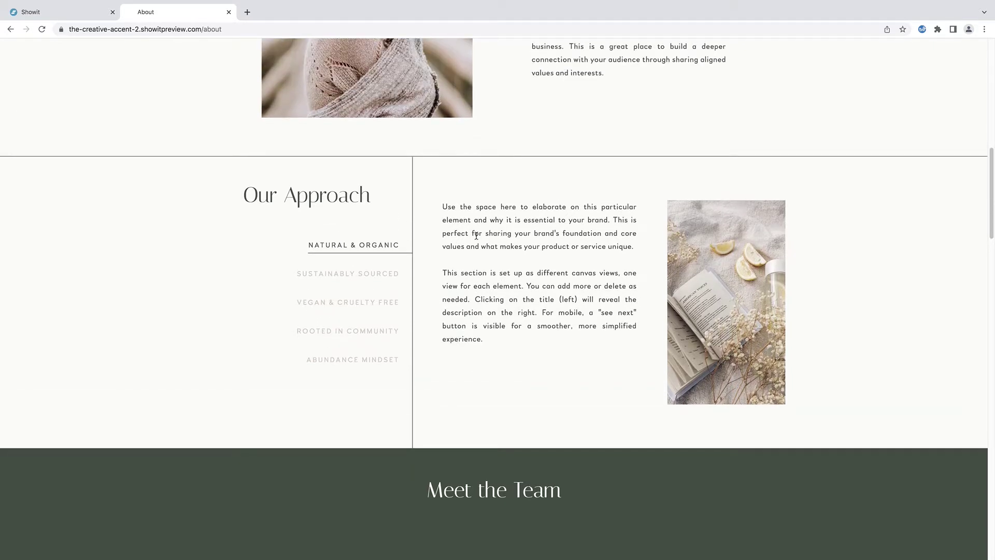
{"action": "left_click", "coordinate": [359, 276]}
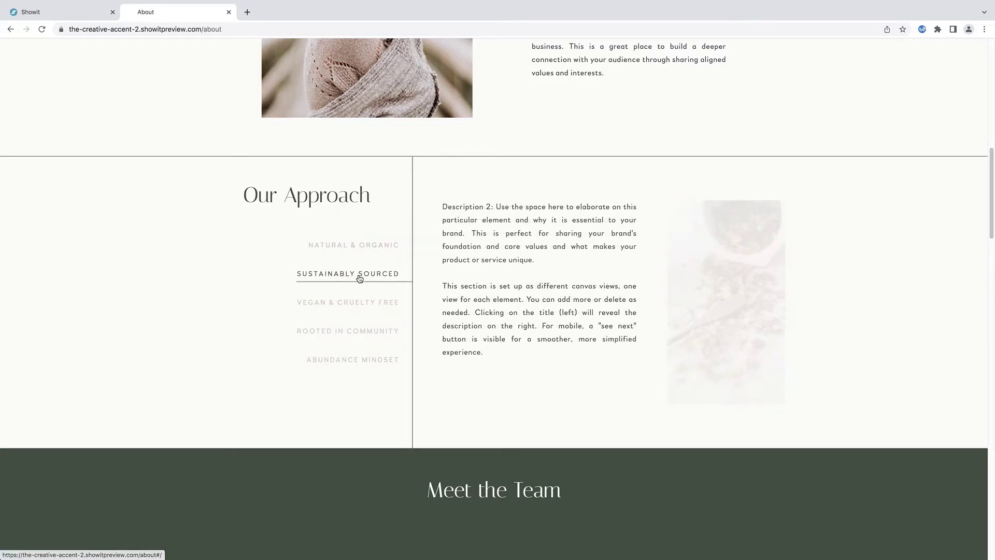
{"action": "left_click", "coordinate": [356, 310]}
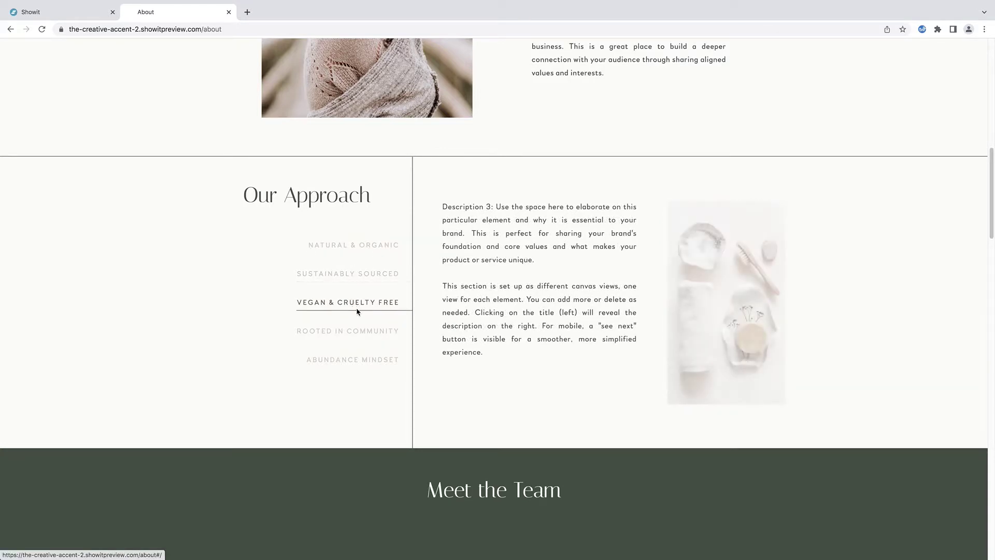
{"action": "left_click", "coordinate": [355, 335]}
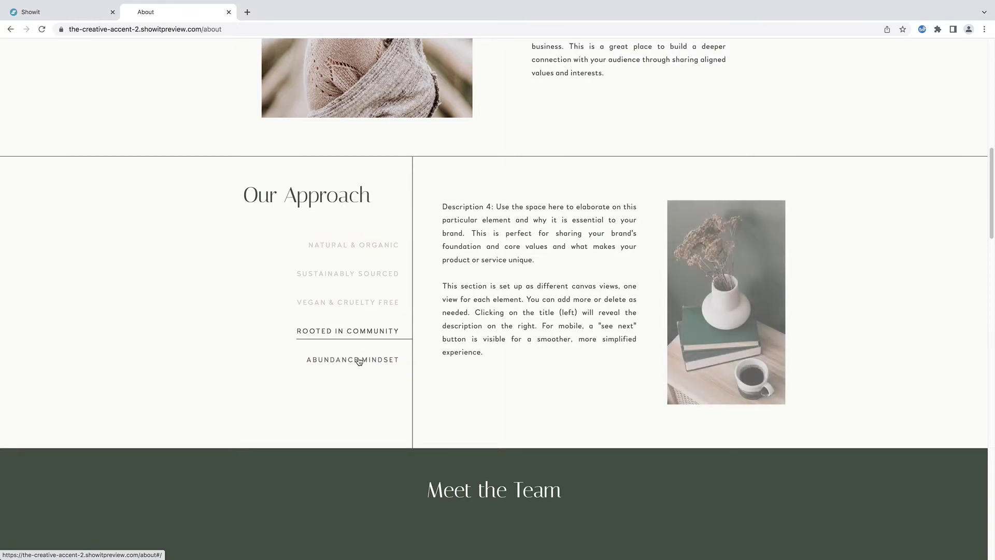
{"action": "left_click", "coordinate": [359, 362]}
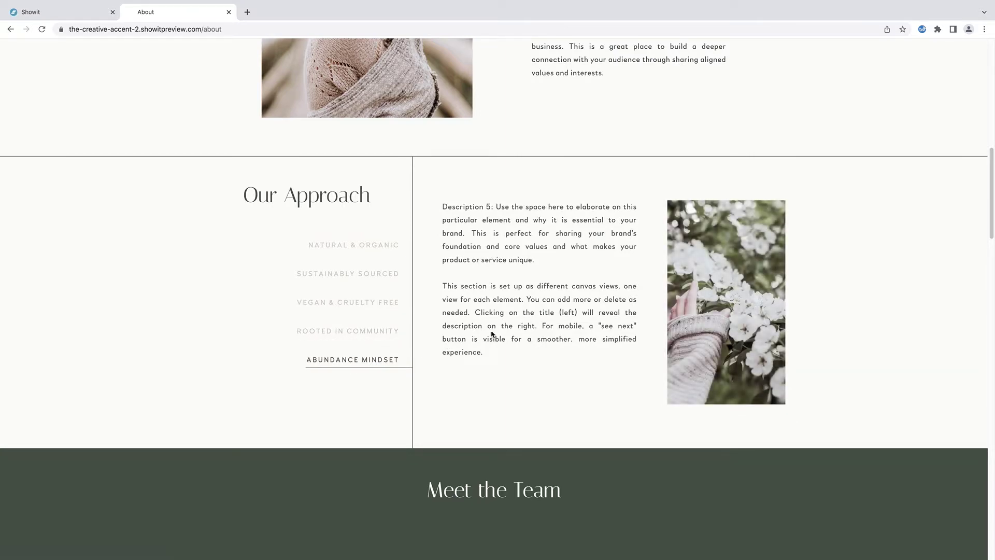
Open the site's Coaching page and show the descriptions of services 2, 3 and 4 in turn
{"action": "scroll", "coordinate": [483, 326], "scroll_direction": "up", "scroll_amount": 6}
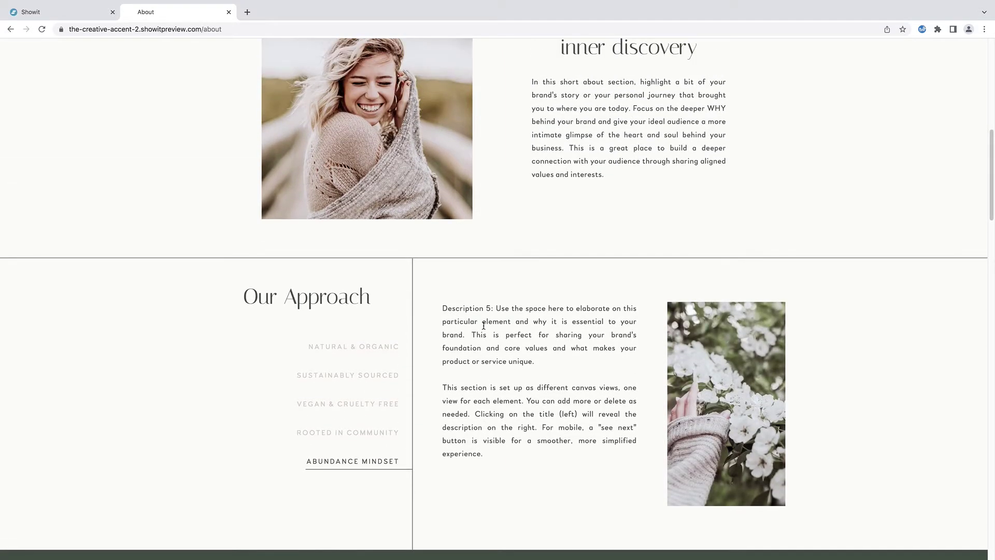
{"action": "scroll", "coordinate": [484, 325], "scroll_direction": "up", "scroll_amount": 5}
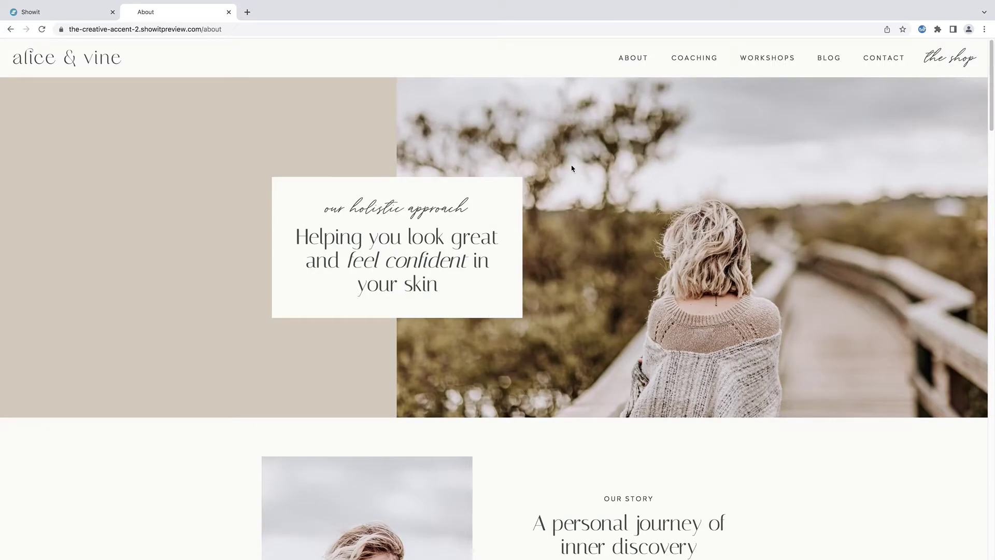
{"action": "left_click", "coordinate": [702, 58]}
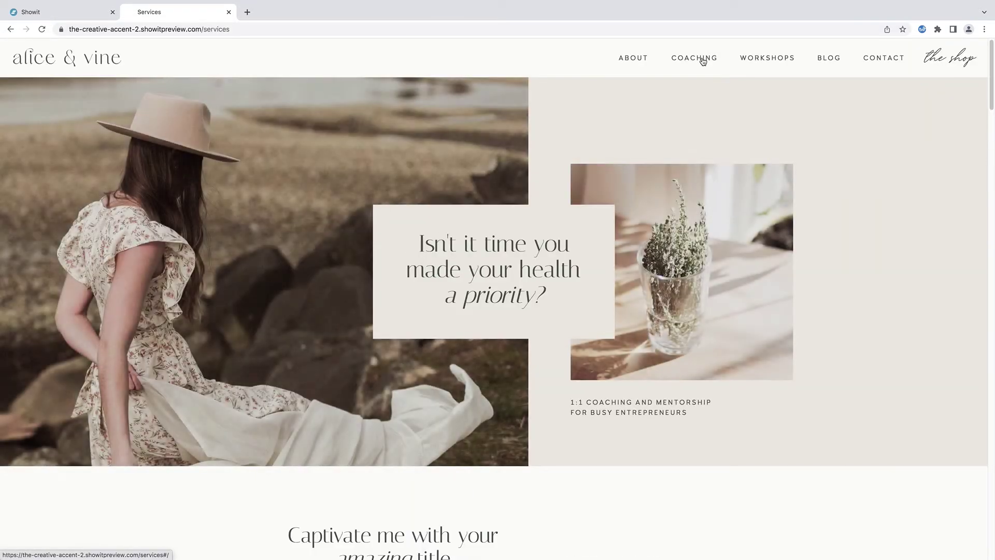
{"action": "scroll", "coordinate": [651, 137], "scroll_direction": "down", "scroll_amount": 2}
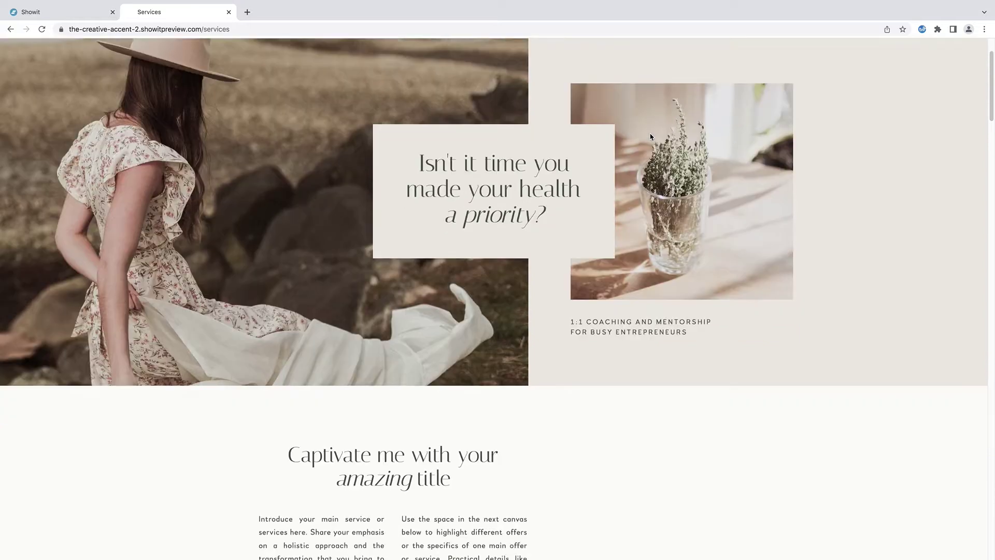
{"action": "scroll", "coordinate": [651, 136], "scroll_direction": "down", "scroll_amount": 10}
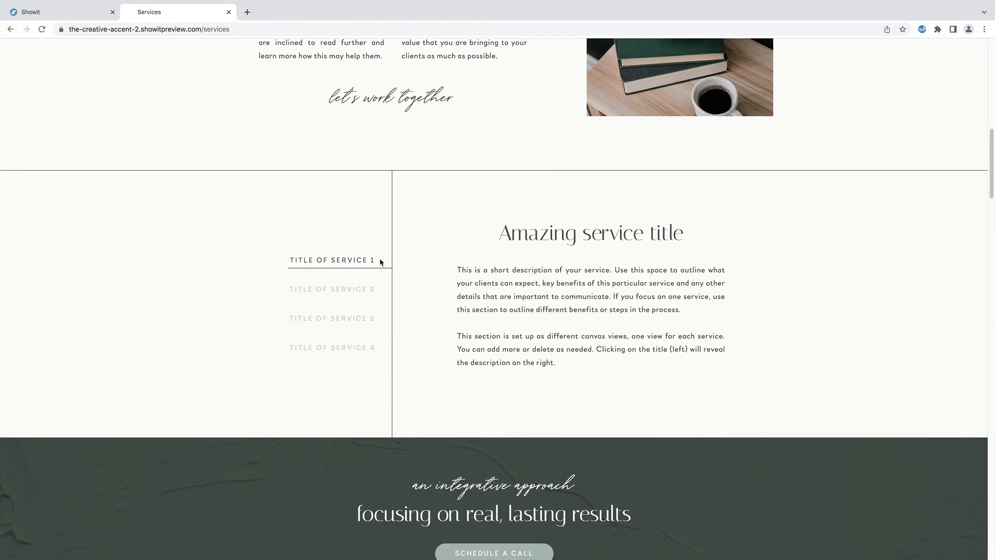
{"action": "left_click", "coordinate": [360, 289]}
{"action": "left_click", "coordinate": [358, 322]}
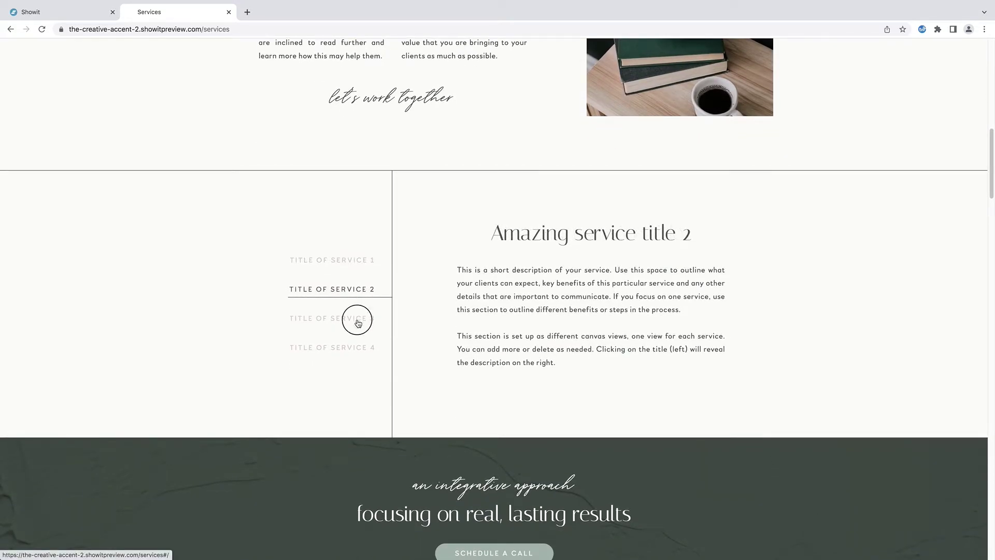
{"action": "left_click", "coordinate": [358, 352]}
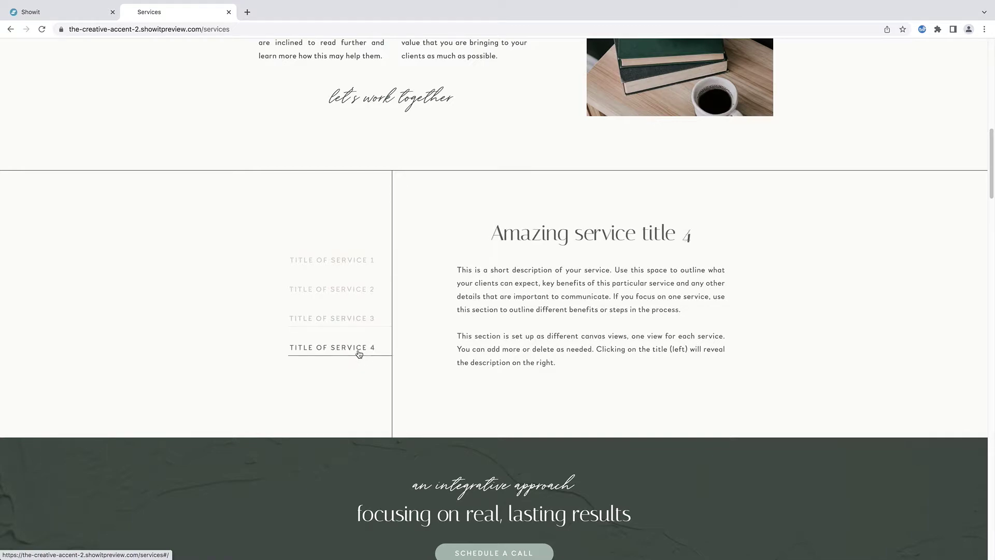
On the Workshops page, reveal all details of Tea Blending for Beginners and view What You'll Learn, How It Works and FAQ's
{"action": "scroll", "coordinate": [741, 249], "scroll_direction": "up", "scroll_amount": 10}
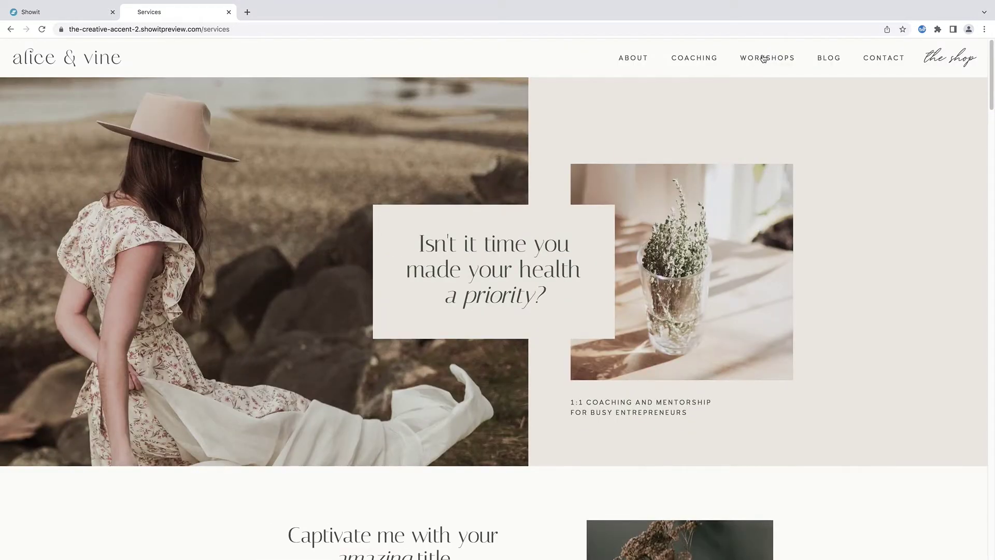
{"action": "left_click", "coordinate": [763, 59]}
{"action": "scroll", "coordinate": [505, 195], "scroll_direction": "down", "scroll_amount": 1}
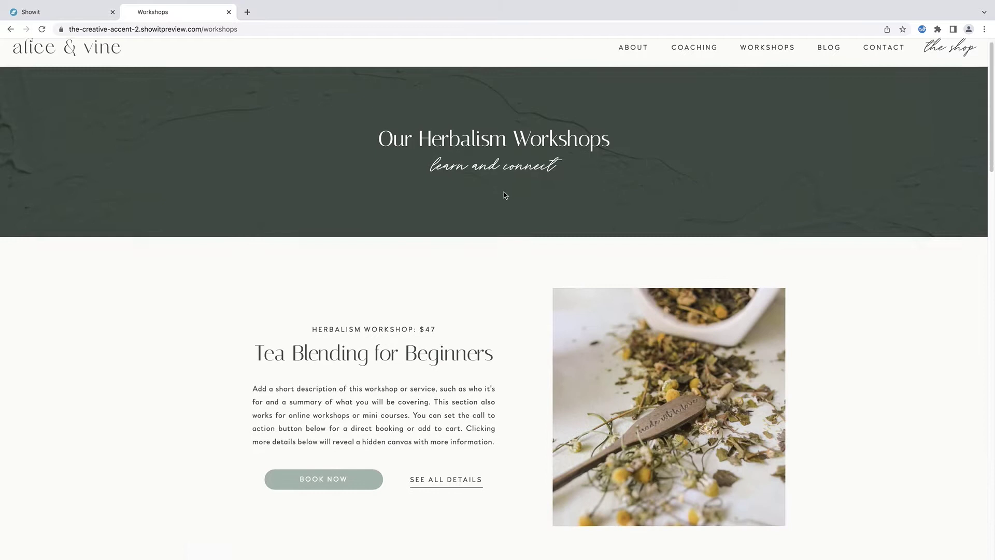
{"action": "scroll", "coordinate": [506, 195], "scroll_direction": "down", "scroll_amount": 3}
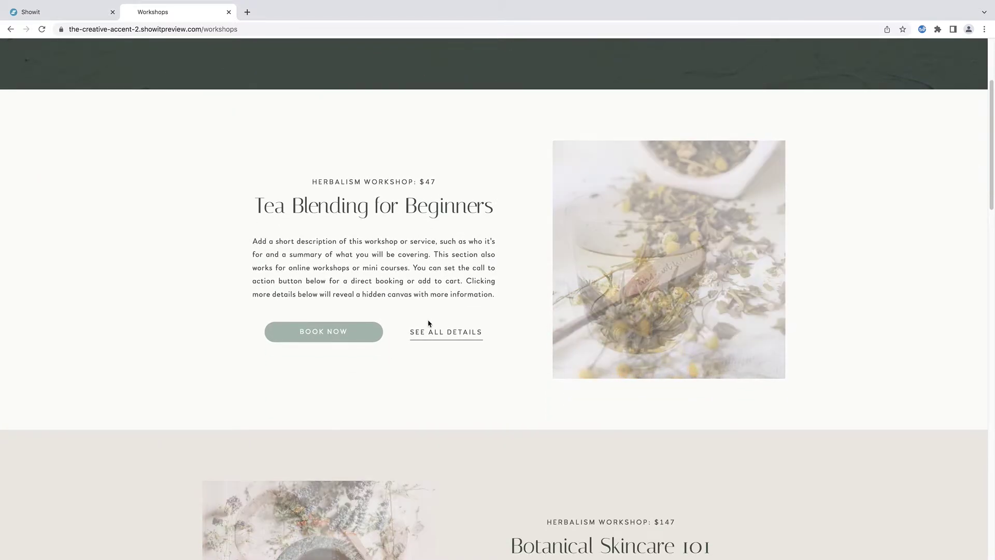
{"action": "left_click", "coordinate": [433, 334]}
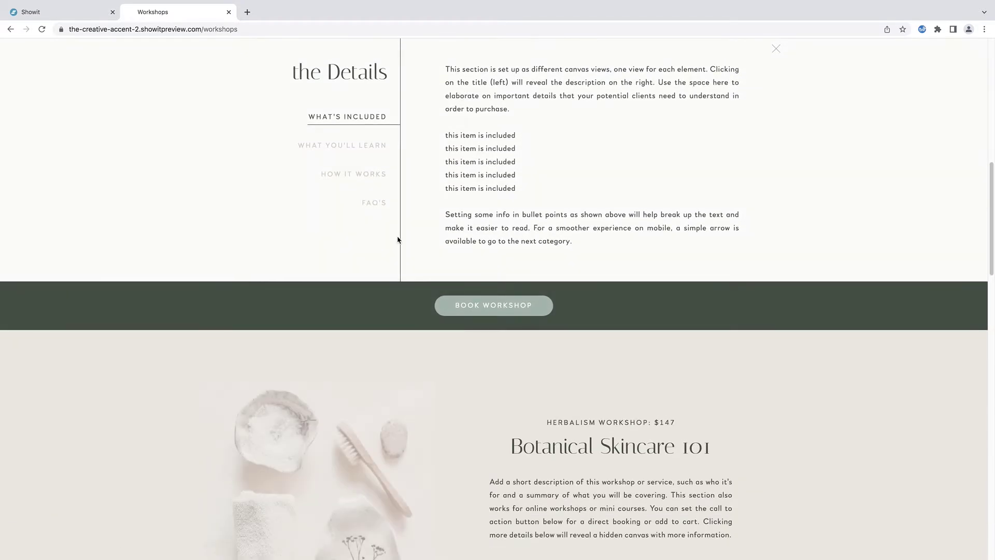
{"action": "left_click", "coordinate": [357, 147]}
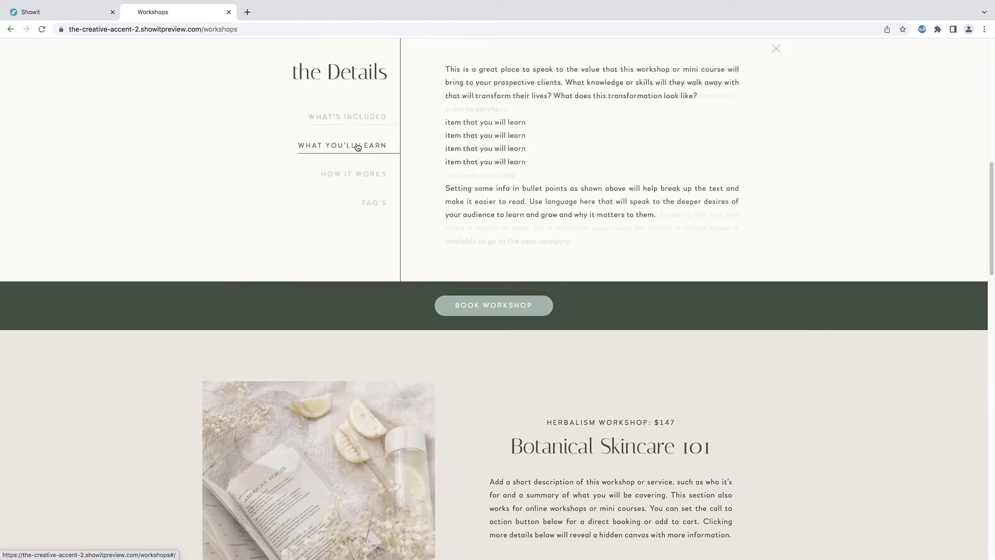
{"action": "left_click", "coordinate": [356, 177]}
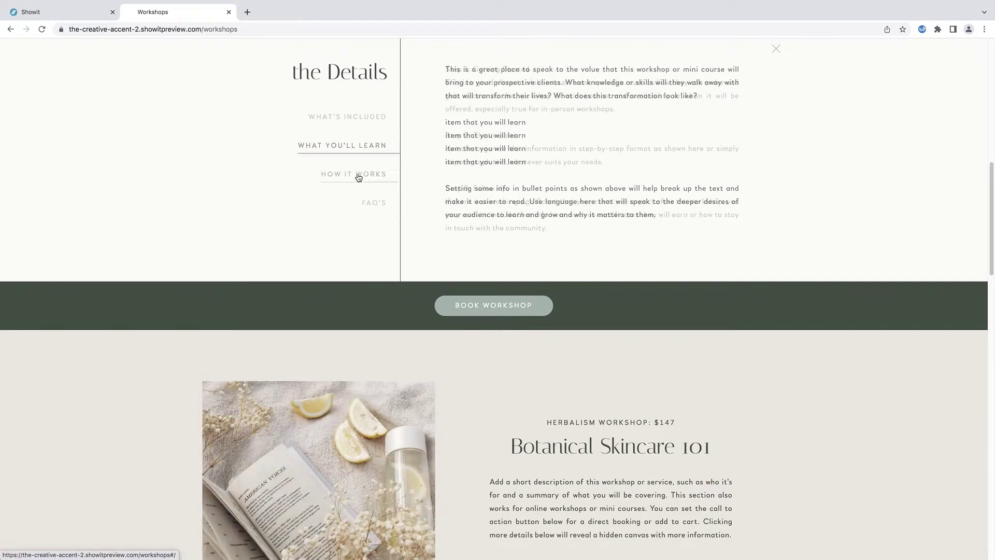
{"action": "left_click", "coordinate": [374, 203]}
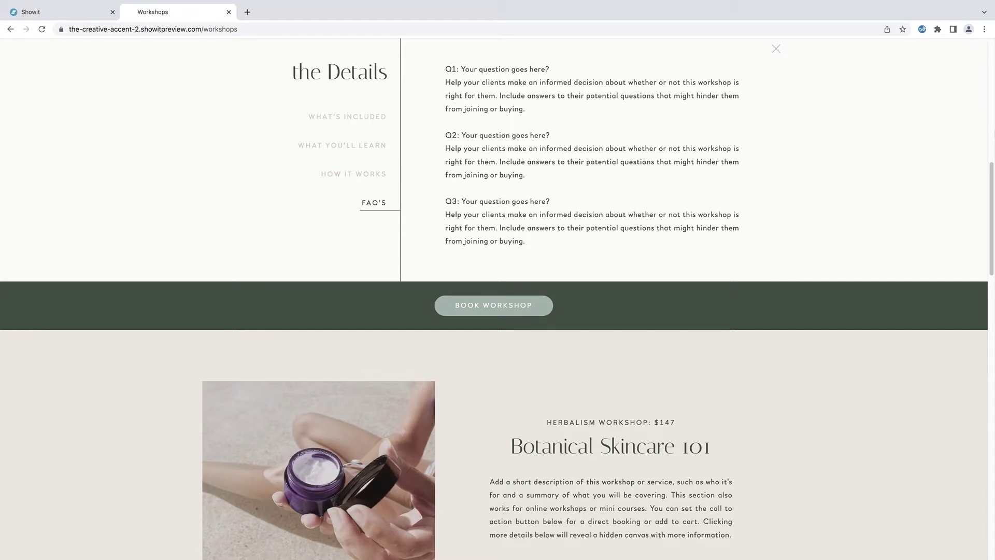
Switch to the Showit editor, duplicate the About page and rename the copy Tutorial
{"action": "key", "text": "ctrl+shift+Tab"}
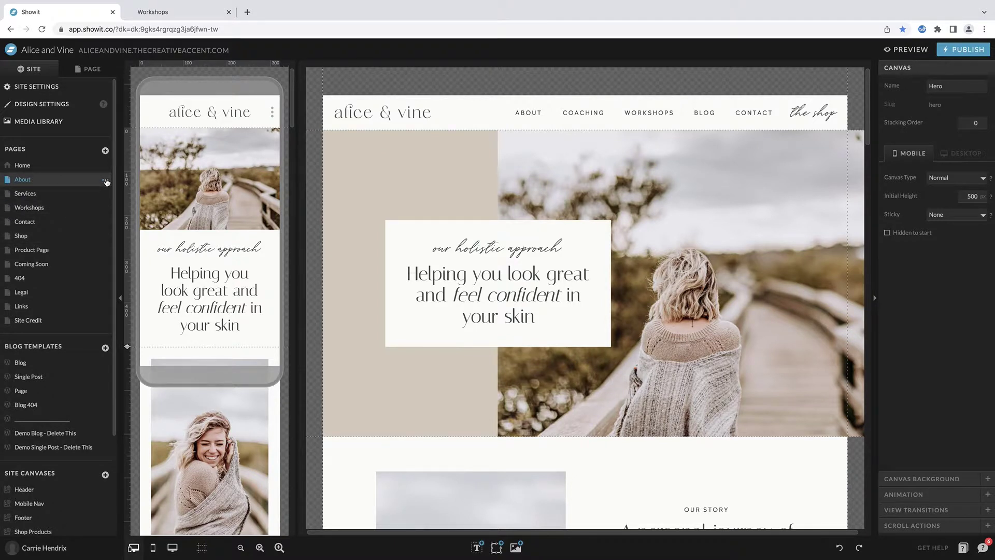
{"action": "left_click", "coordinate": [106, 181]}
{"action": "left_click", "coordinate": [89, 210]}
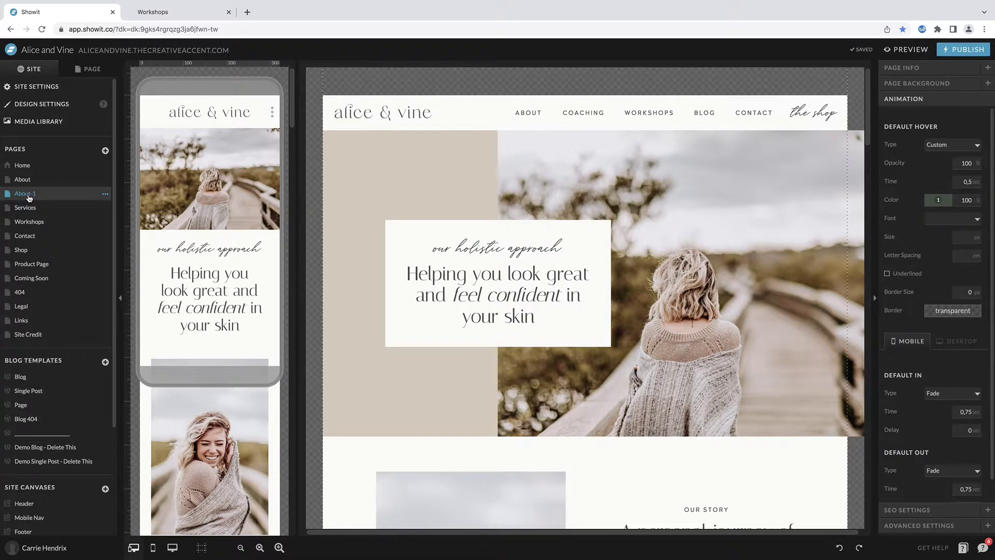
{"action": "double_click", "coordinate": [27, 196]}
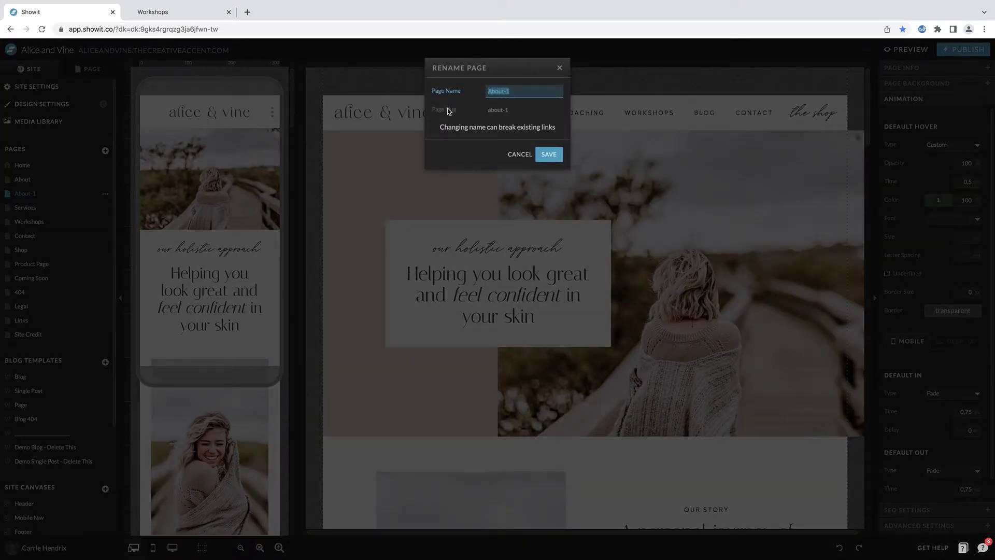
{"action": "type", "text": "T"}
{"action": "key", "text": "Return"}
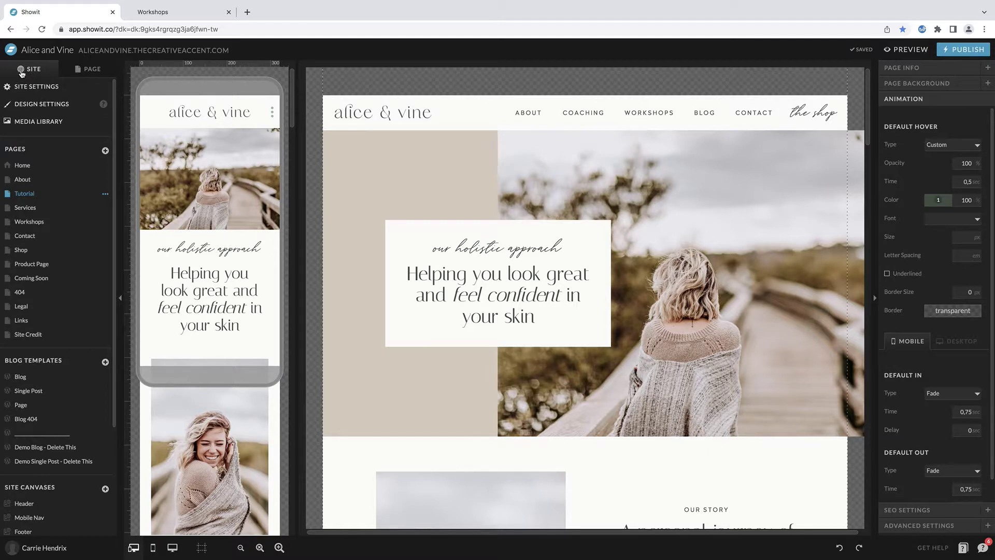
List the Tutorial page's canvases and look through the Header, Hero and Story canvases
{"action": "left_click", "coordinate": [92, 71]}
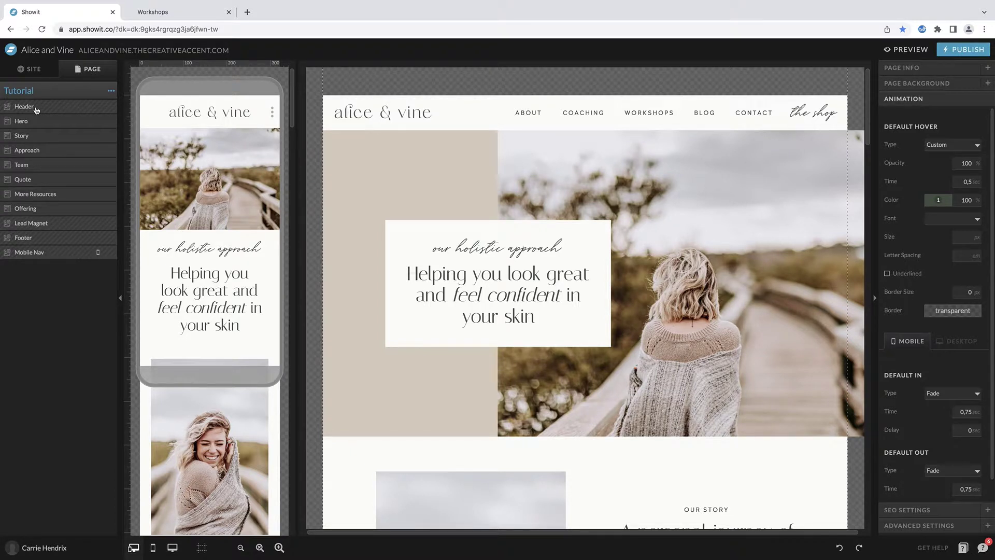
{"action": "left_click", "coordinate": [37, 110]}
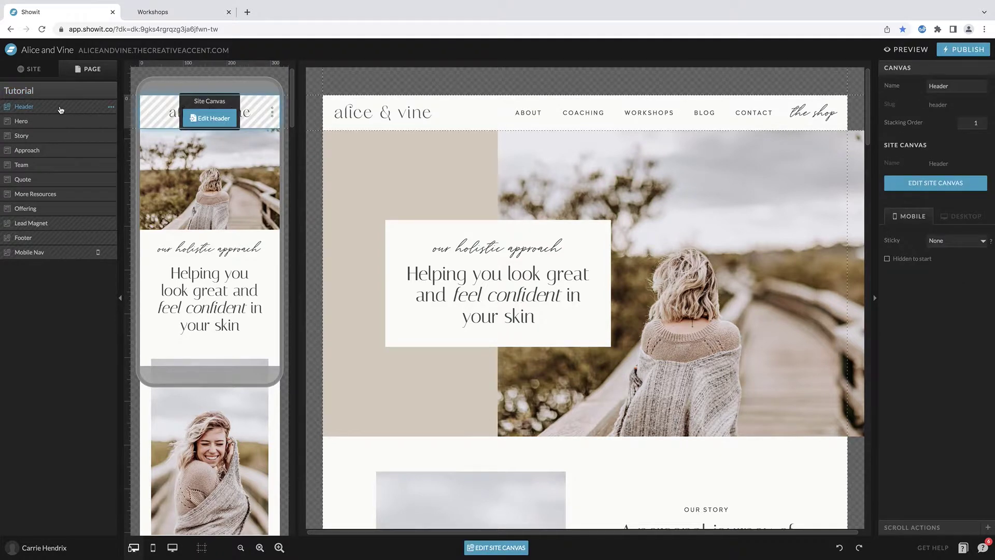
{"action": "left_click", "coordinate": [16, 123]}
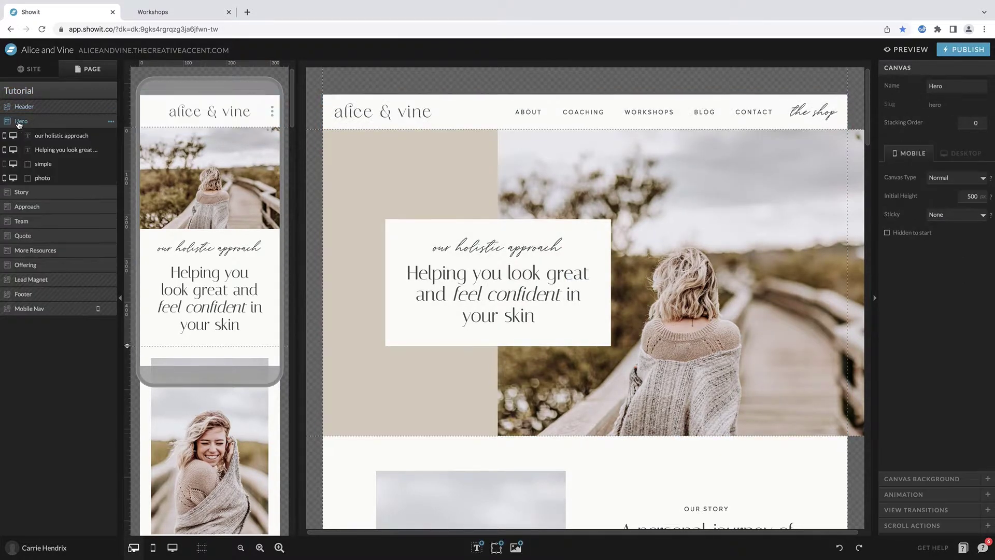
{"action": "left_click", "coordinate": [21, 193]}
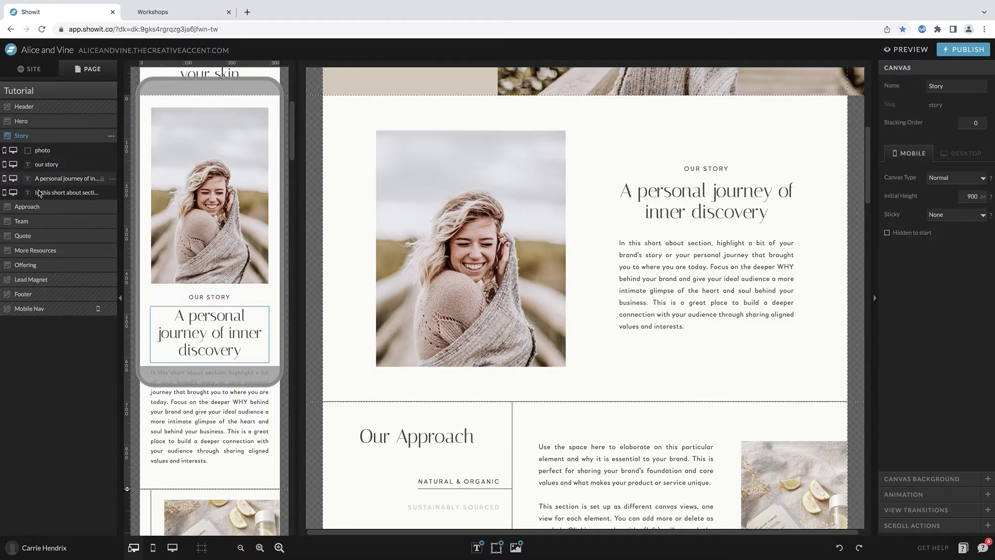
Open the Approach canvas, activate its desktop layout and show the canvas view 2 - View 1-1
{"action": "left_click", "coordinate": [27, 207]}
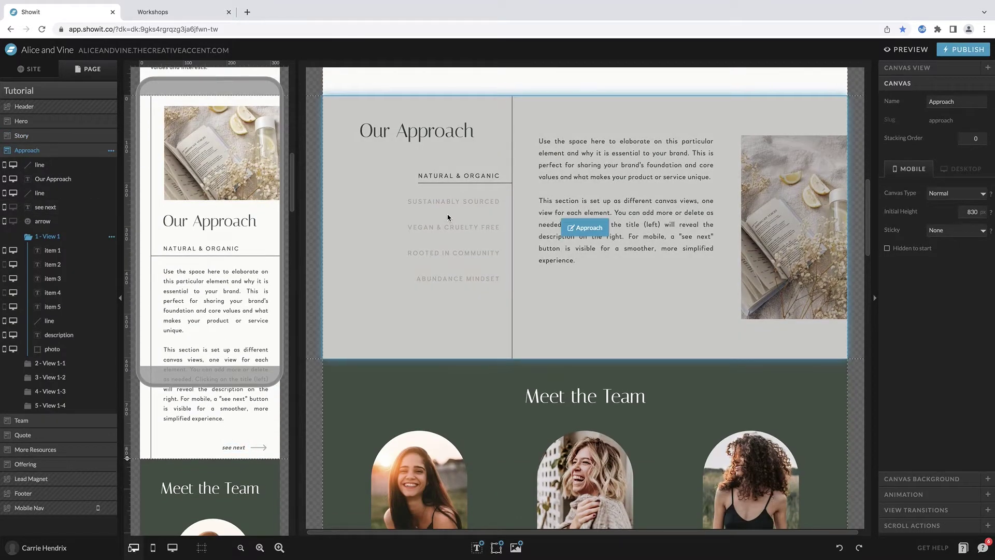
{"action": "scroll", "coordinate": [699, 153], "scroll_direction": "up", "scroll_amount": 5}
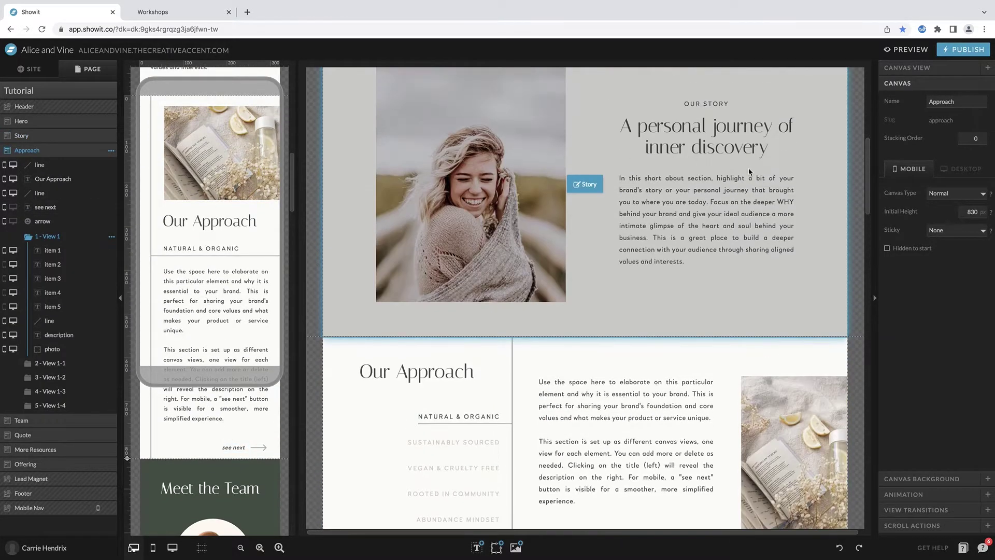
{"action": "scroll", "coordinate": [597, 239], "scroll_direction": "down", "scroll_amount": 3}
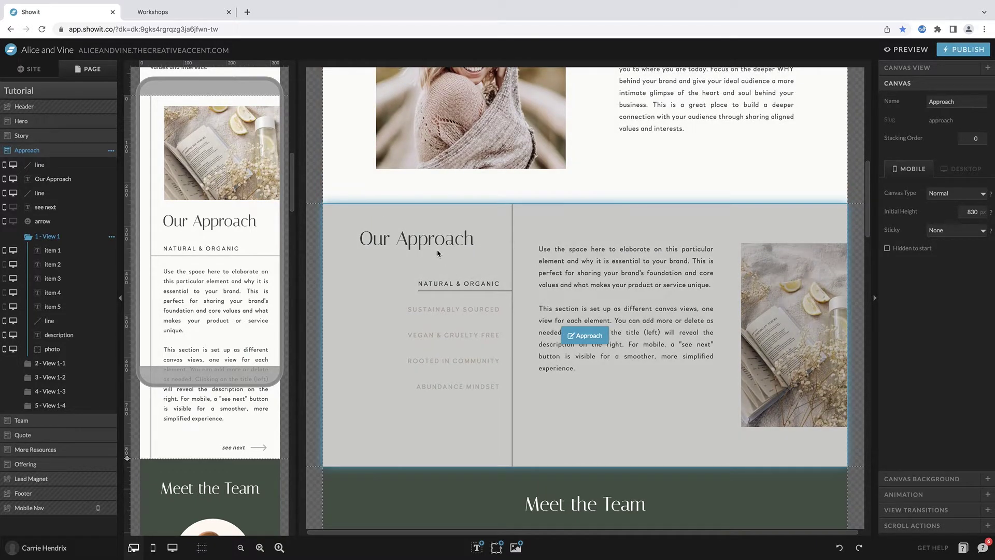
{"action": "scroll", "coordinate": [440, 251], "scroll_direction": "down", "scroll_amount": 1}
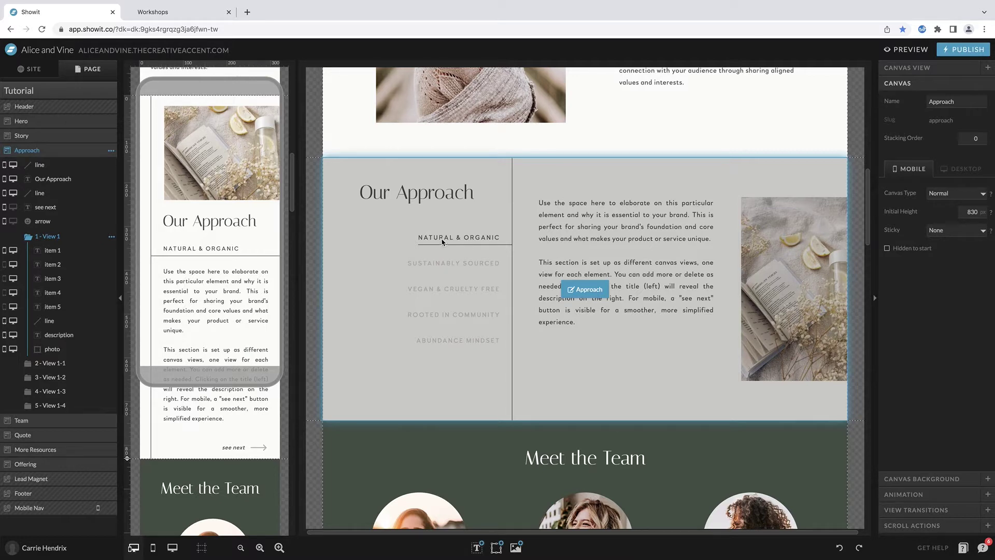
{"action": "left_click", "coordinate": [756, 173]}
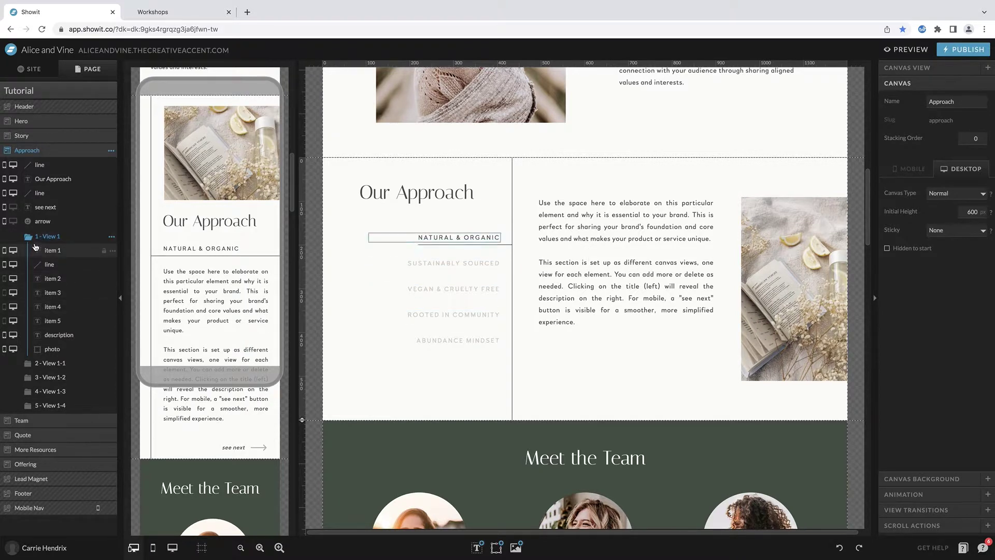
{"action": "left_click", "coordinate": [53, 364]}
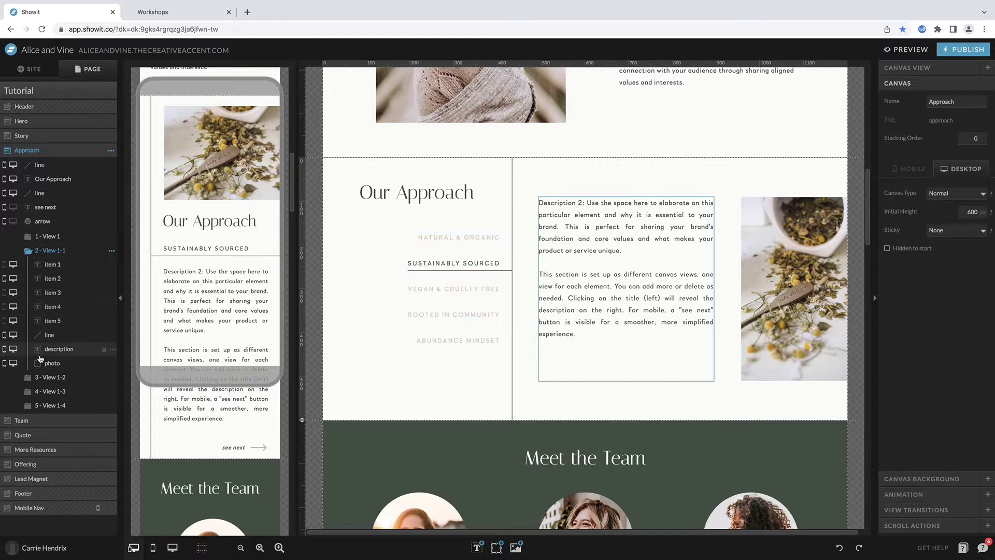
Show canvas views 3 - View 1-2 and 4 - View 1-3, and inspect the "see next" text in the mobile layout
{"action": "left_click", "coordinate": [53, 376]}
{"action": "left_click", "coordinate": [53, 391]}
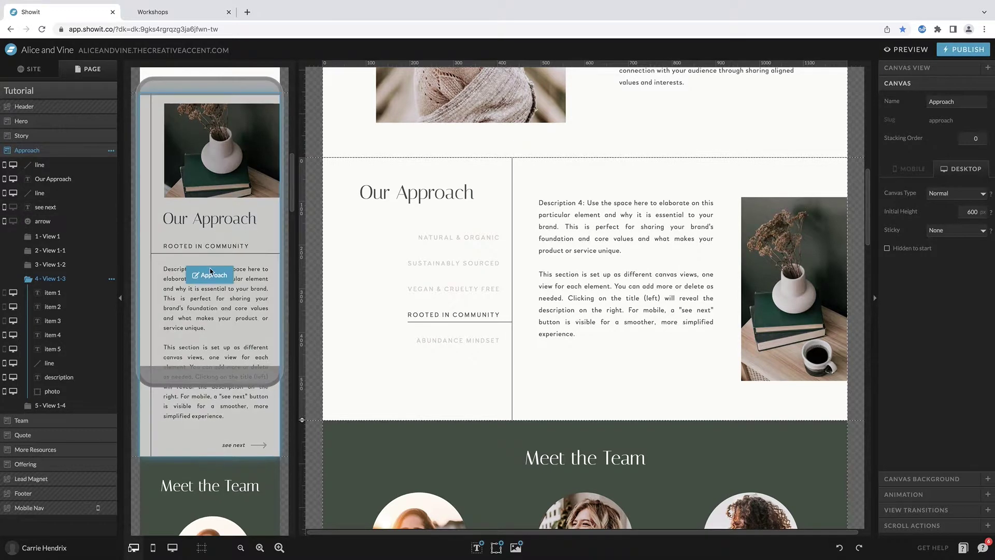
{"action": "scroll", "coordinate": [210, 269], "scroll_direction": "down", "scroll_amount": 3}
{"action": "scroll", "coordinate": [213, 272], "scroll_direction": "down", "scroll_amount": 1}
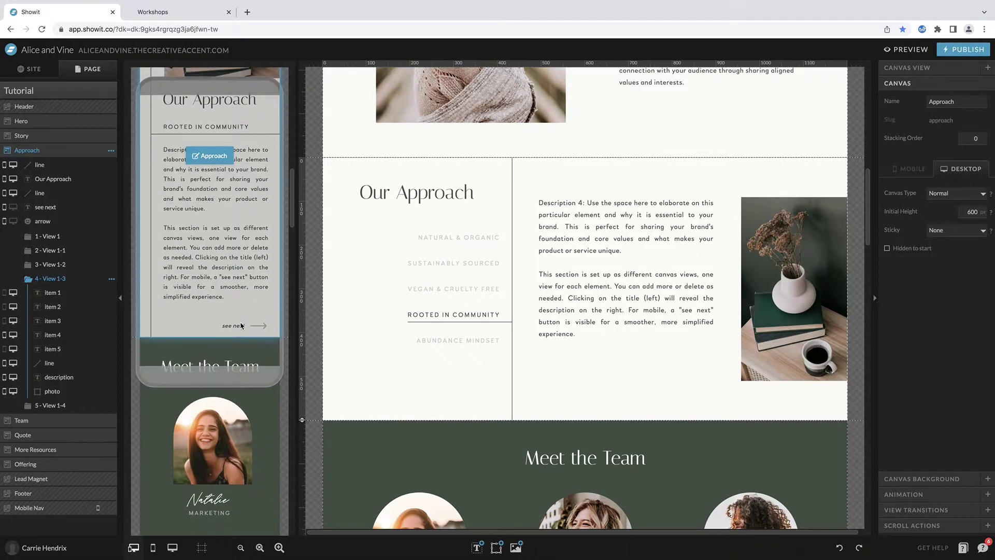
{"action": "left_click", "coordinate": [241, 331]}
{"action": "left_click", "coordinate": [239, 327]}
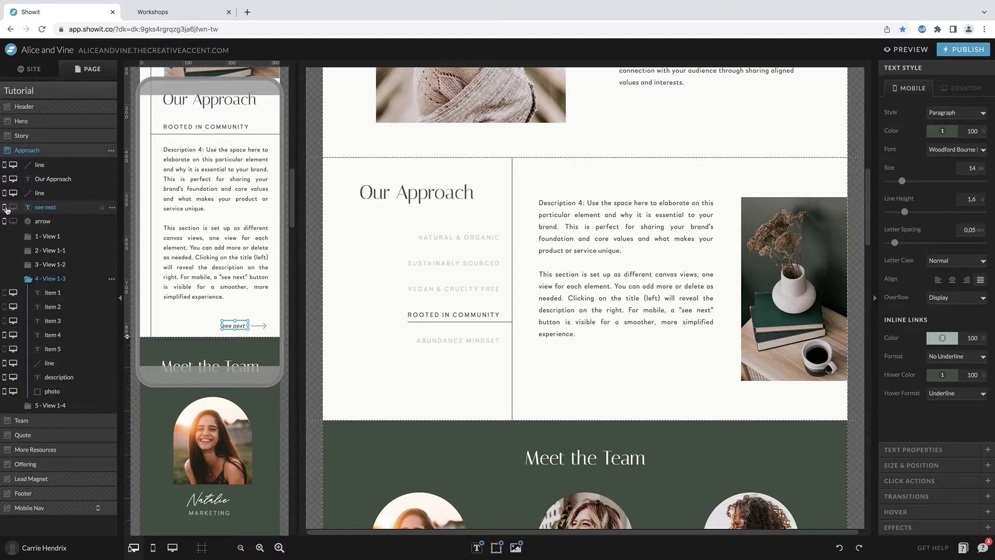
{"action": "left_click", "coordinate": [364, 409]}
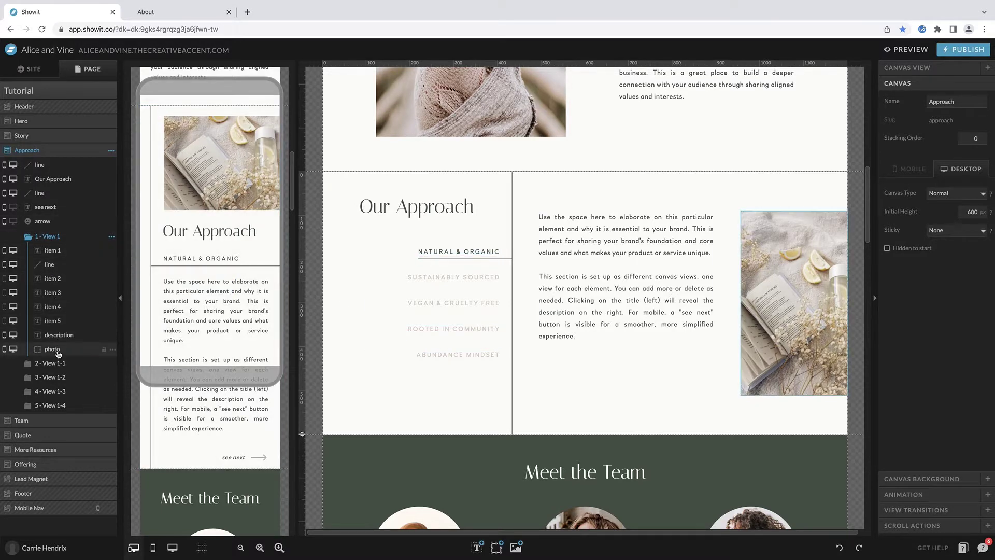
Look through the Approach canvas views from 2 - View 1-1 to 5 - View 1-4 and back to 2 - View 1-1
{"action": "left_click", "coordinate": [51, 364]}
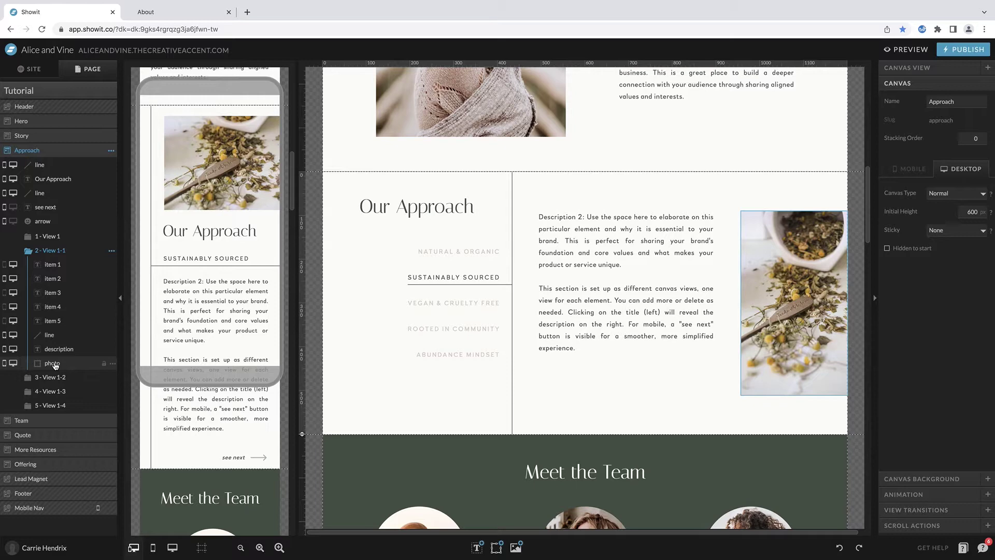
{"action": "left_click", "coordinate": [52, 378]}
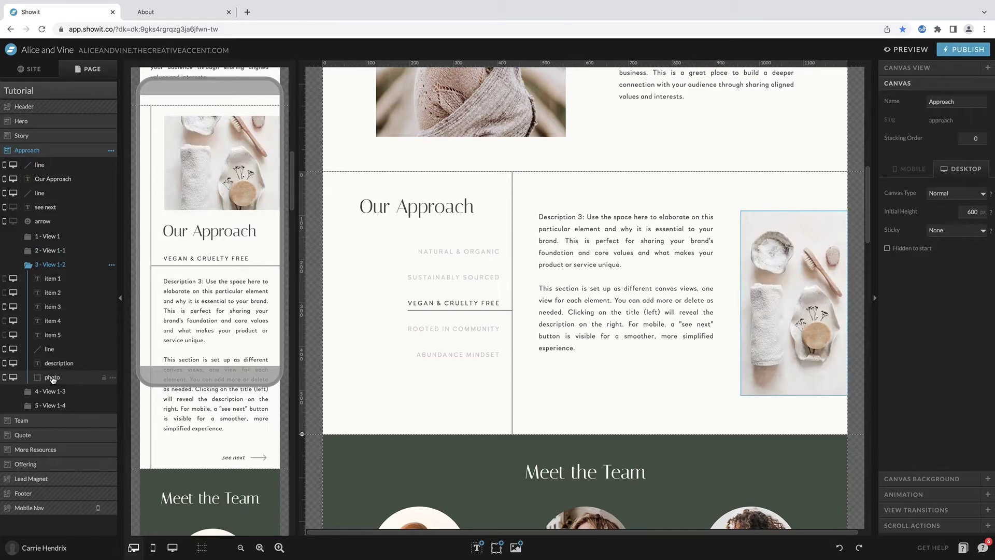
{"action": "left_click", "coordinate": [53, 392]}
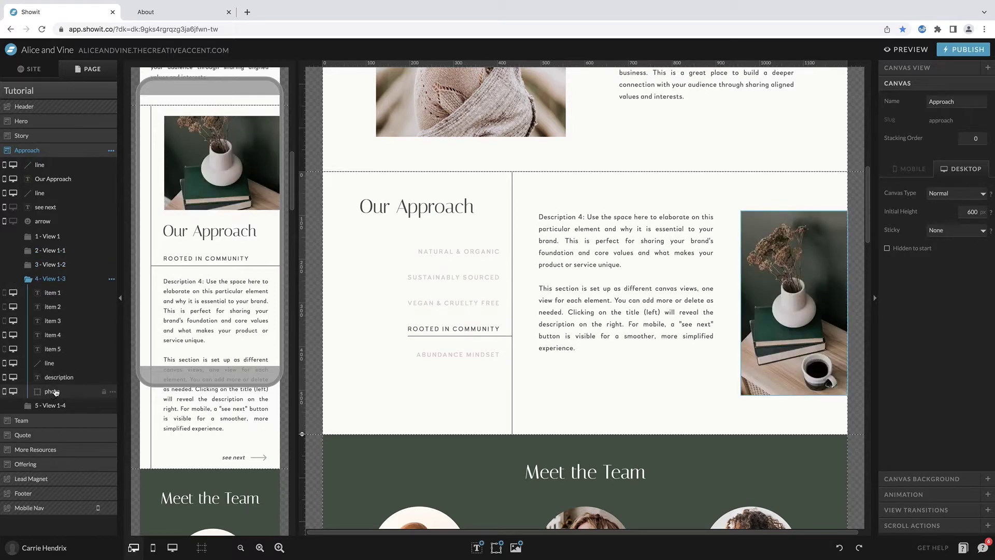
{"action": "left_click", "coordinate": [52, 406]}
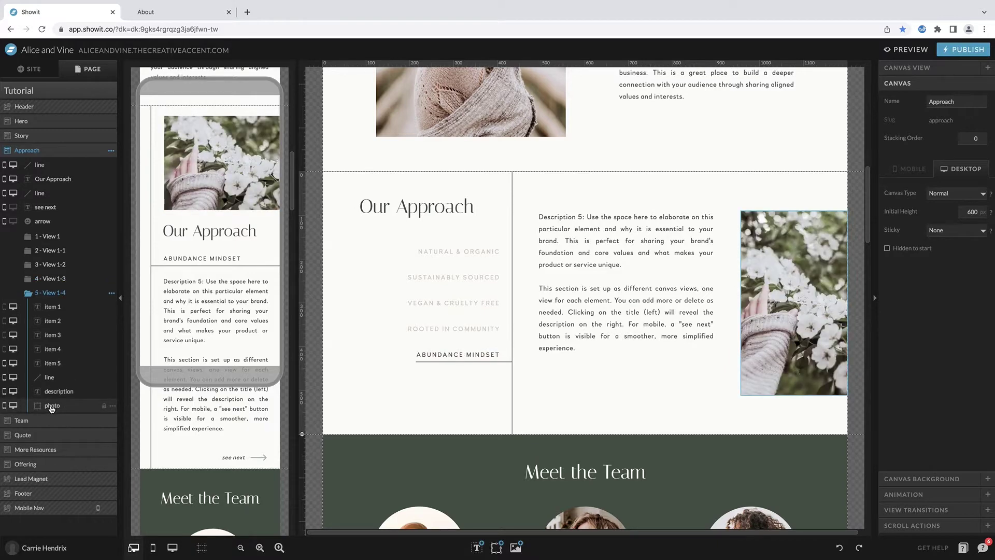
{"action": "left_click", "coordinate": [50, 278]}
{"action": "left_click", "coordinate": [52, 264]}
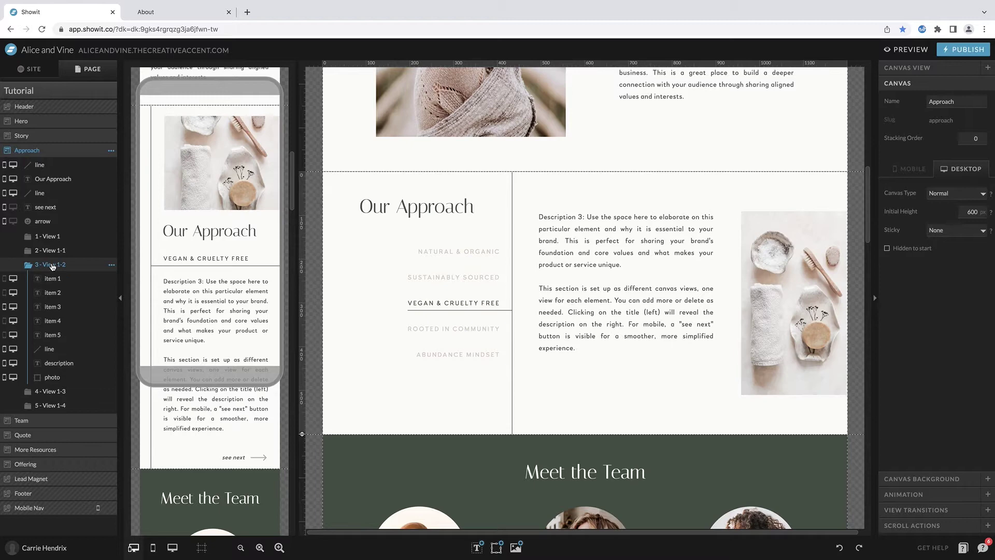
{"action": "left_click", "coordinate": [55, 251]}
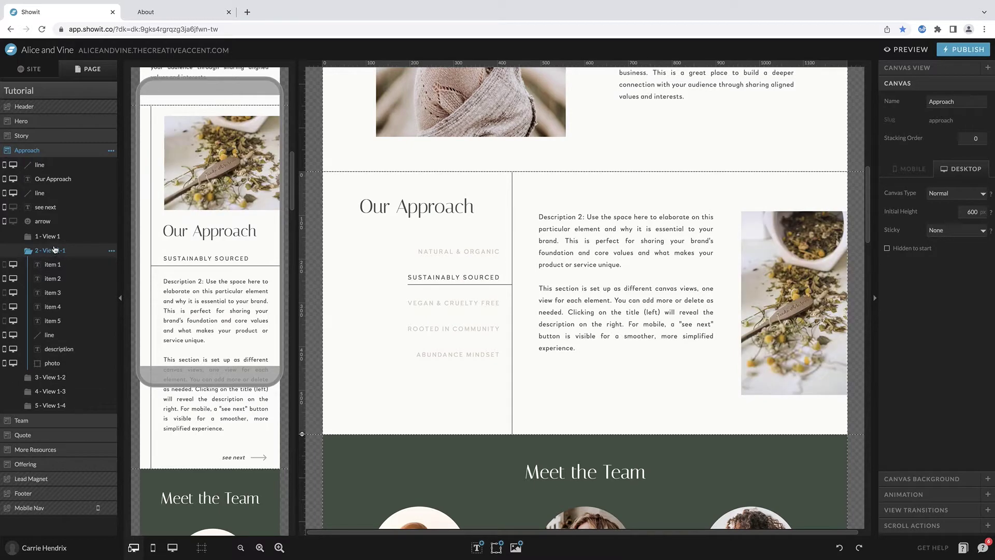
{"action": "mouse_move", "coordinate": [804, 7]}
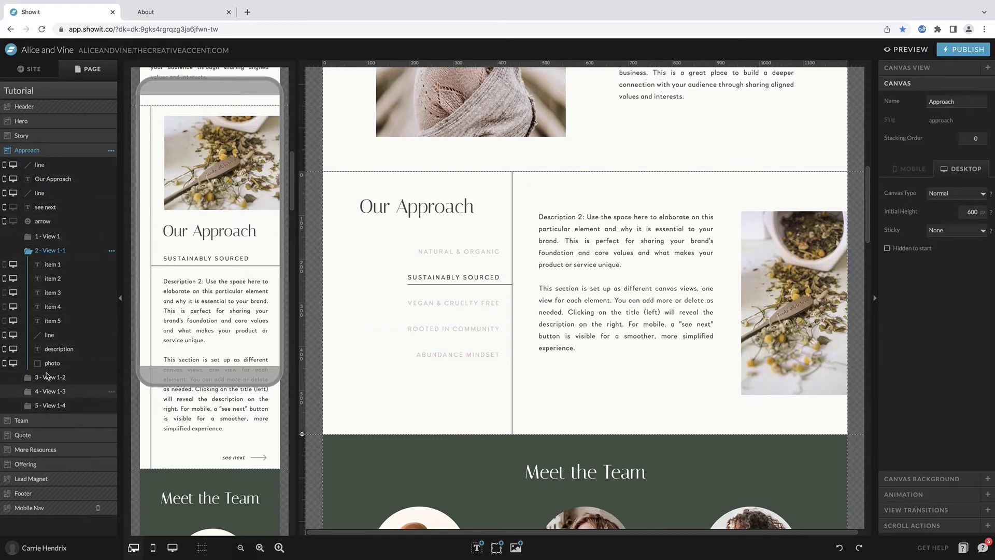
In 1 - View 1, replace the first item's text with "CHANGE THE TEXT HERE" and lengthen its underline to match the text's width
{"action": "left_click", "coordinate": [50, 238]}
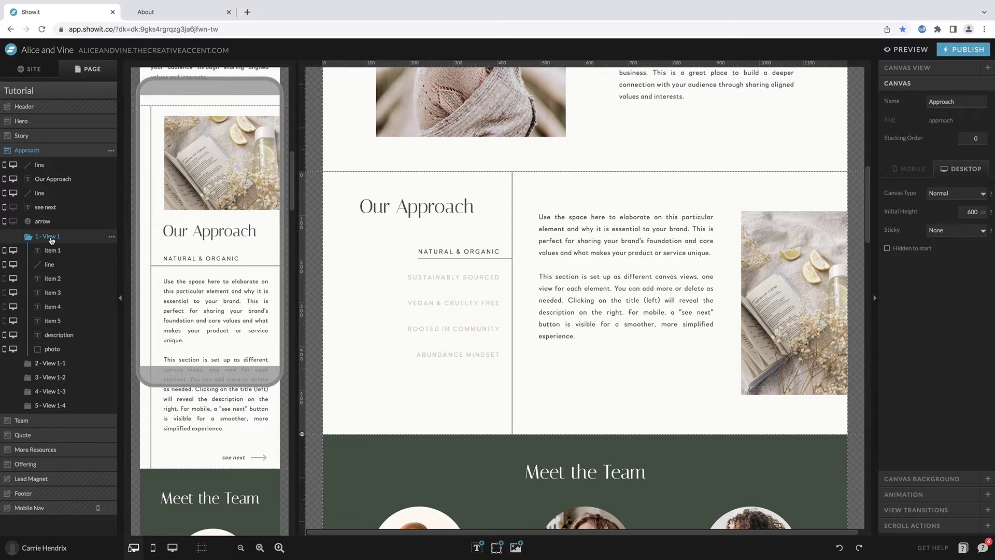
{"action": "left_click", "coordinate": [437, 251]}
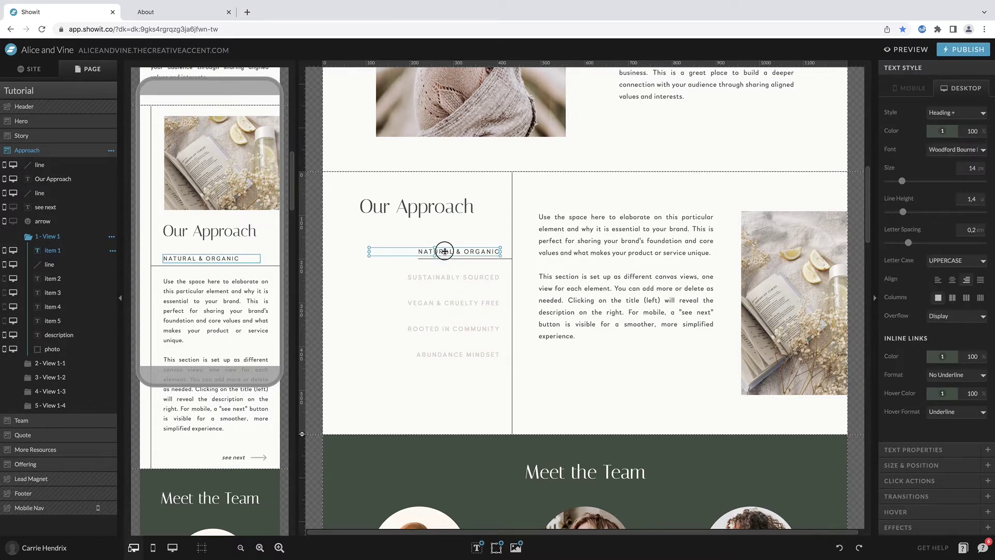
{"action": "double_click", "coordinate": [444, 251]}
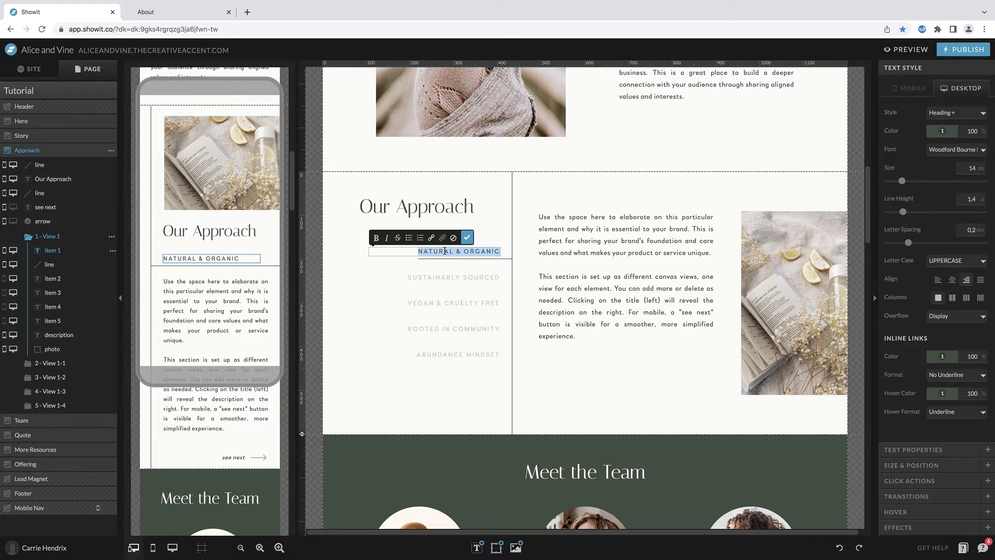
{"action": "type", "text": "CHANGE THE"}
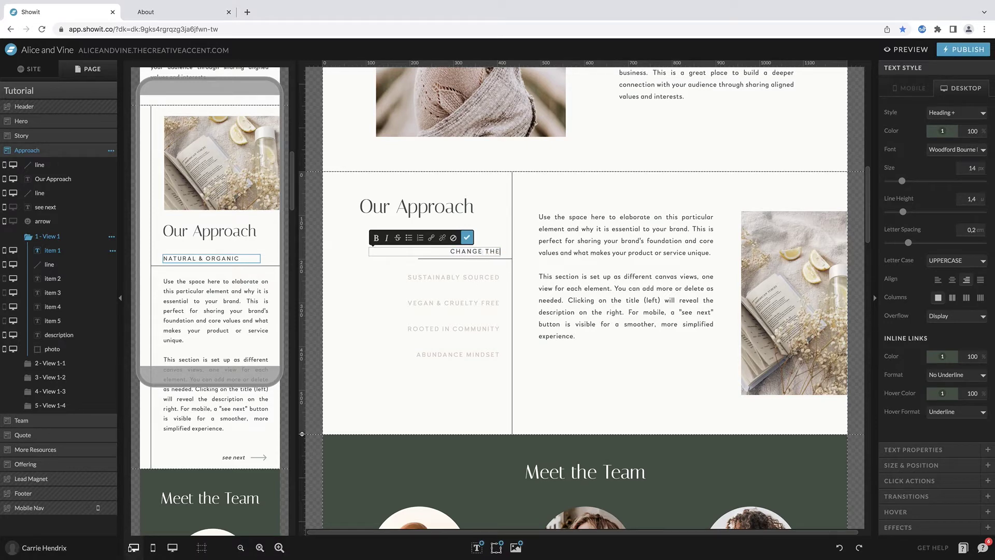
{"action": "type", "text": " TEXT HERE"}
{"action": "left_click", "coordinate": [465, 237]}
{"action": "left_click", "coordinate": [444, 259]}
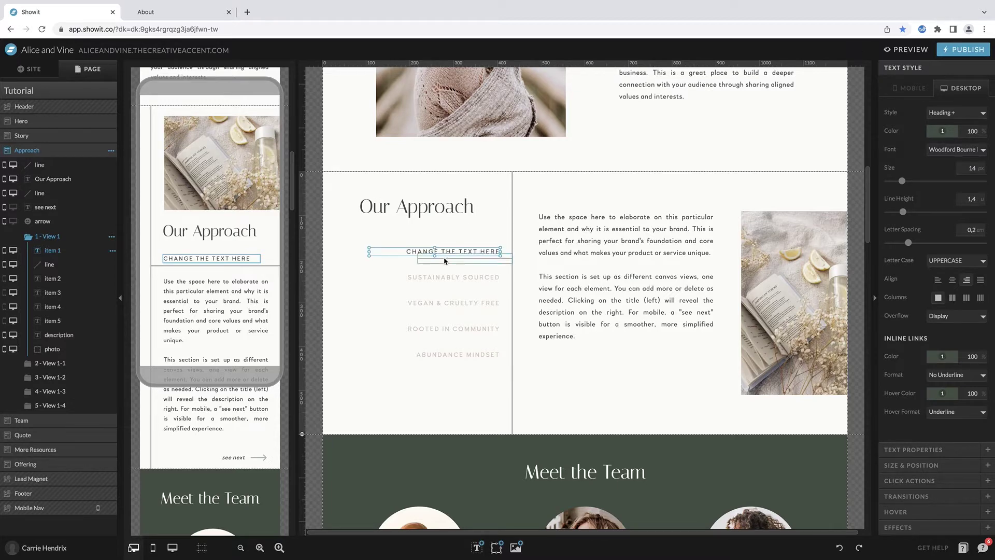
{"action": "left_click_drag", "start_coordinate": [418, 258], "coordinate": [406, 258]}
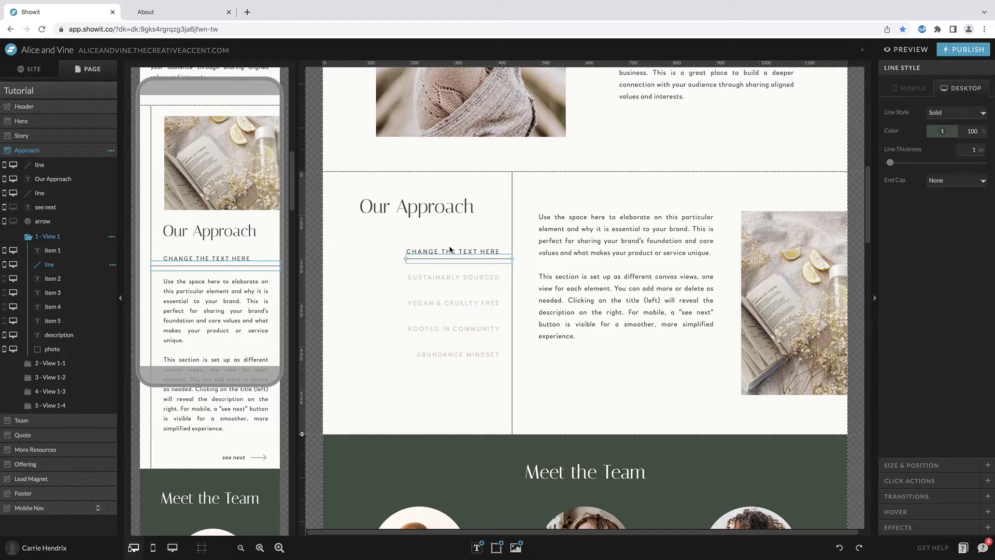
Replace the first paragraph of the view's description with "Add more details here." followed by a blank line
{"action": "left_click", "coordinate": [562, 241]}
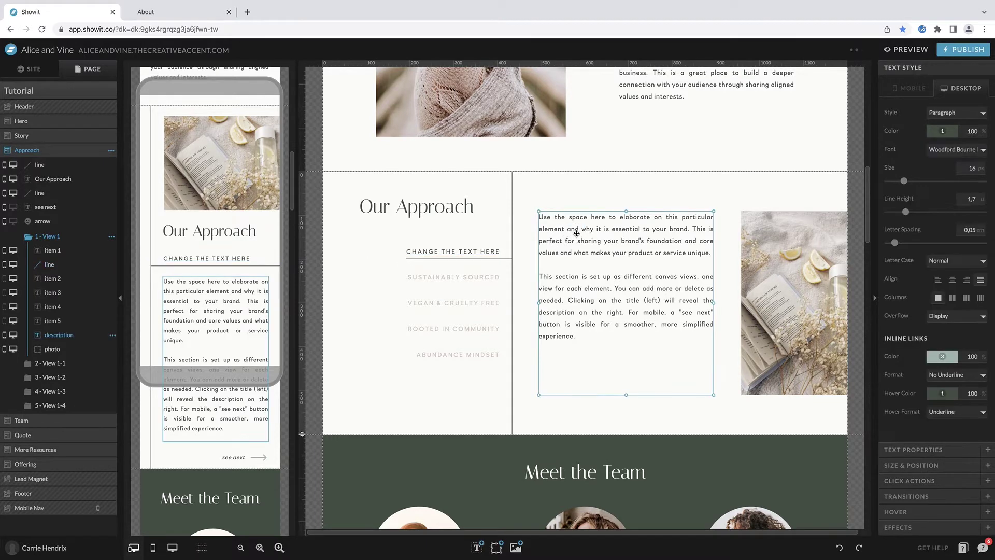
{"action": "triple_click", "coordinate": [576, 231]}
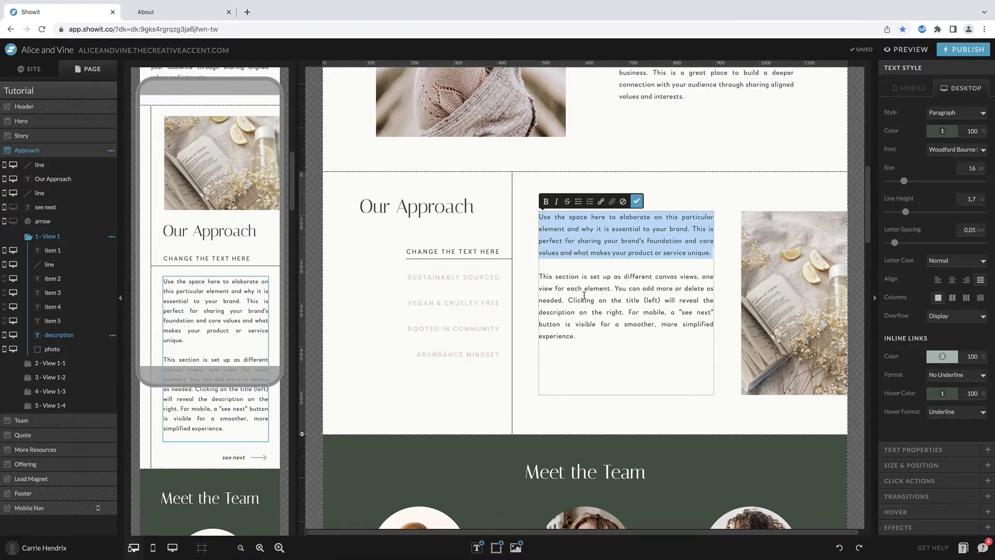
{"action": "type", "text": "Add more details here."}
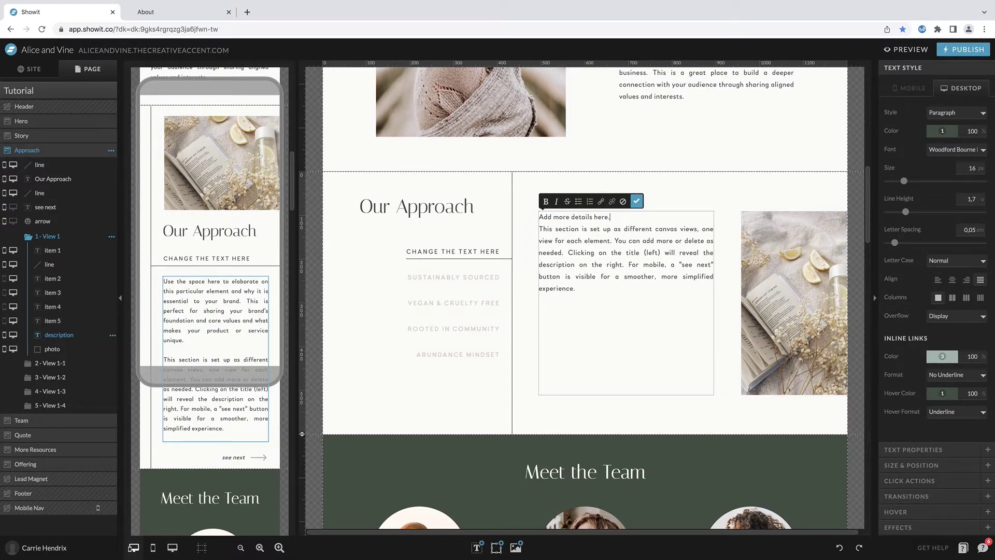
{"action": "key", "text": "Return"}
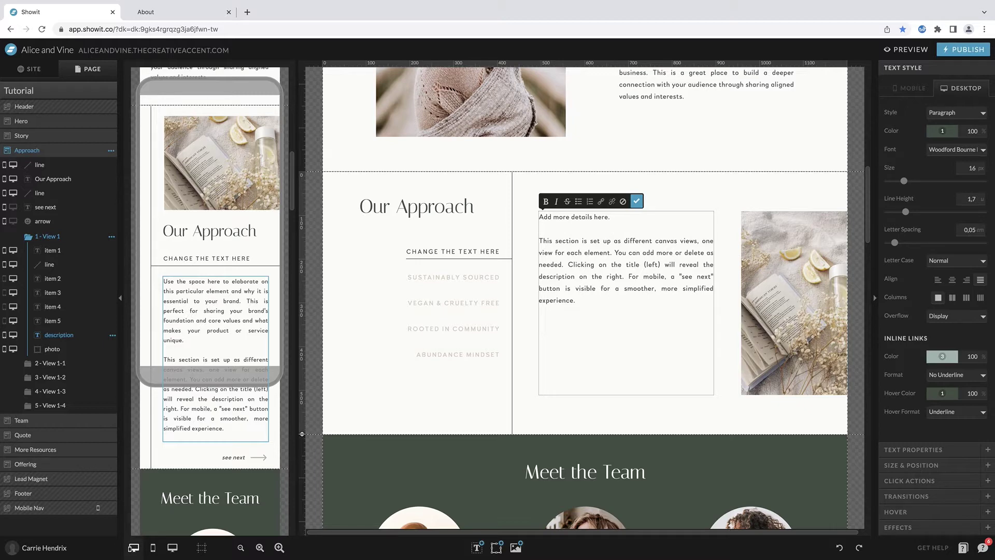
{"action": "left_click", "coordinate": [667, 205]}
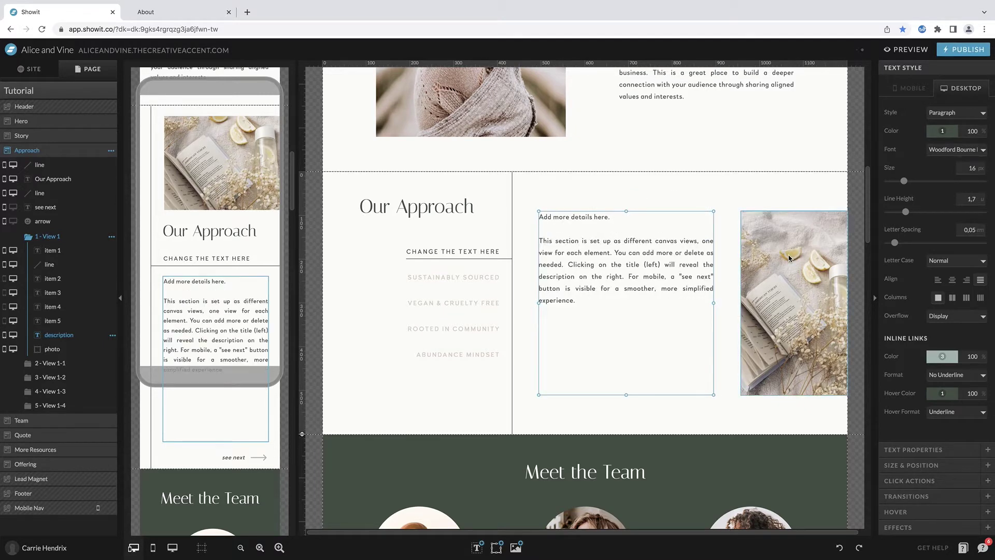
{"action": "key", "text": "Escape"}
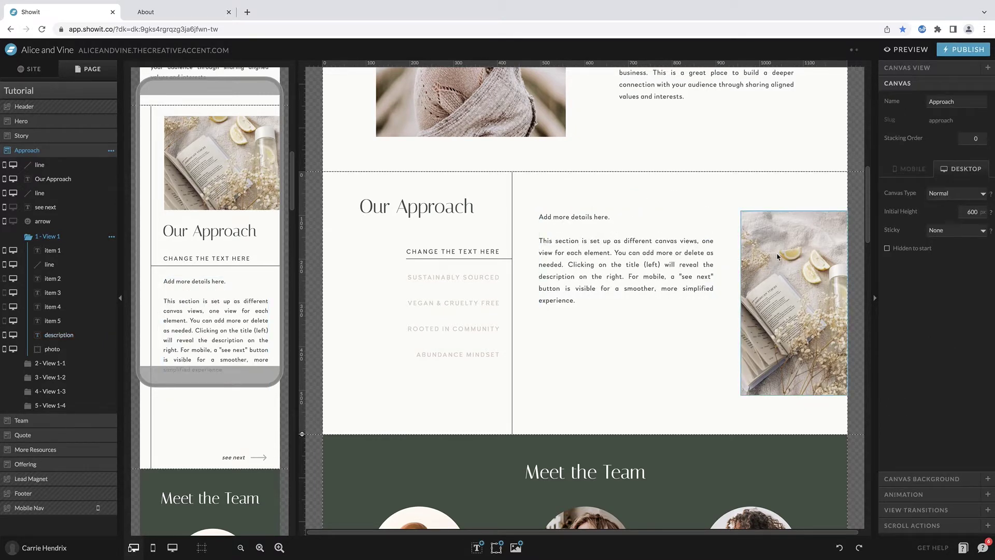
Swap the photo in 1 - View 1 for the Template: Alice & Vine image of green leaves beside a cup
{"action": "double_click", "coordinate": [777, 257]}
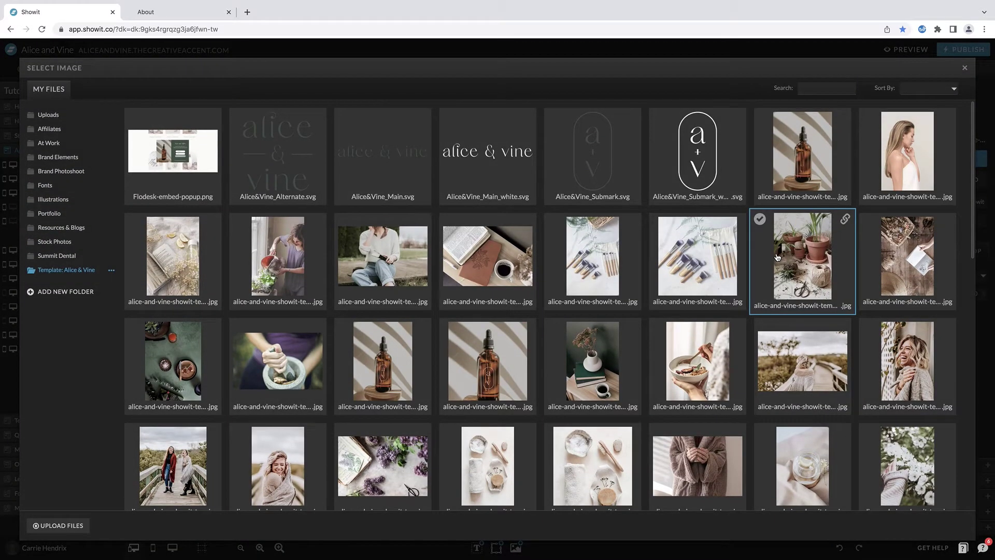
{"action": "scroll", "coordinate": [519, 282], "scroll_direction": "down", "scroll_amount": 1}
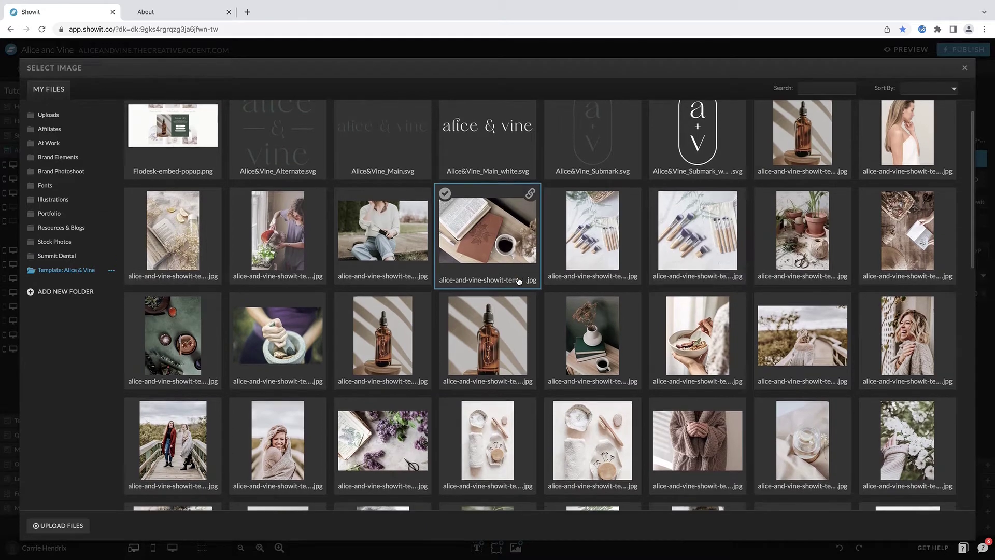
{"action": "scroll", "coordinate": [519, 281], "scroll_direction": "down", "scroll_amount": 3}
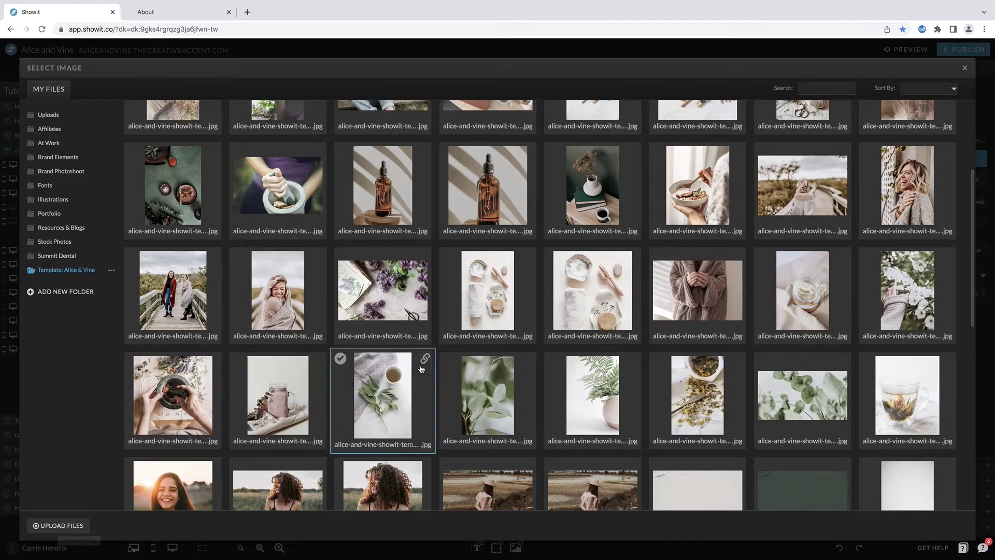
{"action": "left_click", "coordinate": [411, 383]}
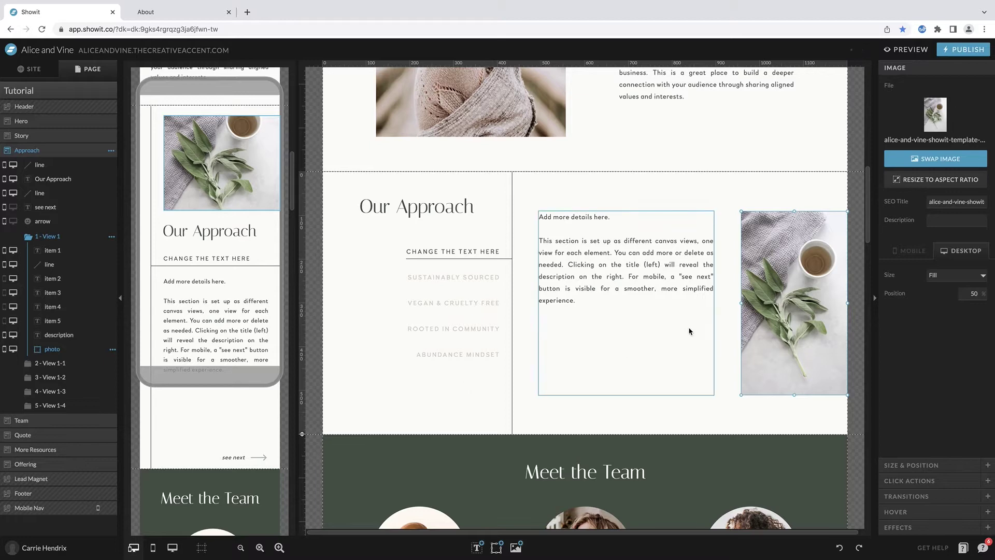
{"action": "left_click", "coordinate": [702, 208]}
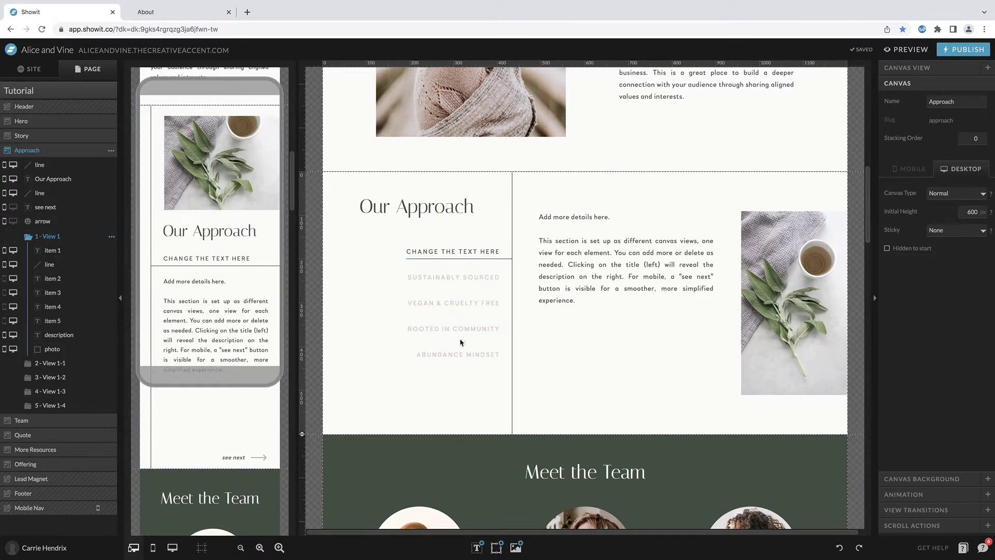
Change the second and third items of 1 - View 1 to "CHANGE #2" and "CHANGE #3", and show canvas view 2 - View 1-1
{"action": "double_click", "coordinate": [466, 278]}
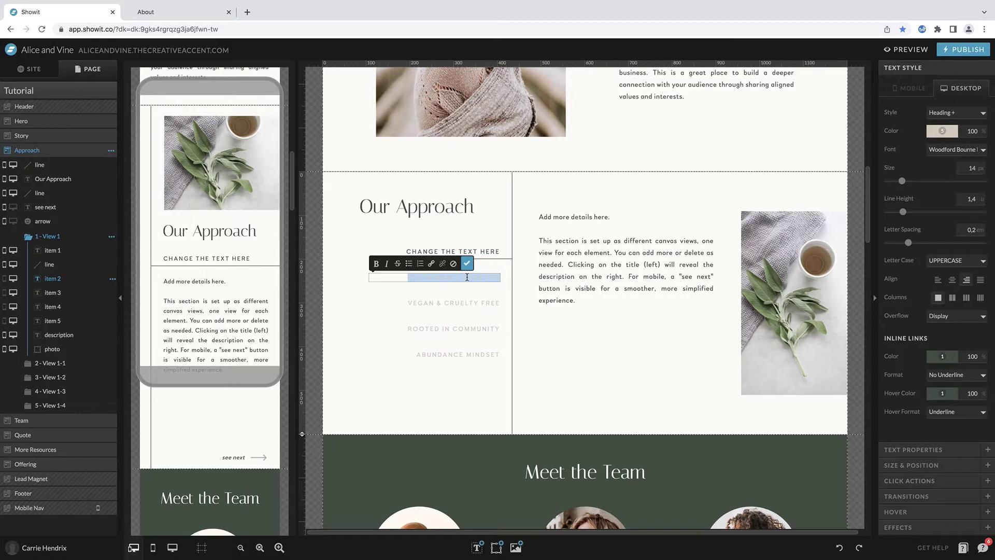
{"action": "type", "text": "CHANGE #2"}
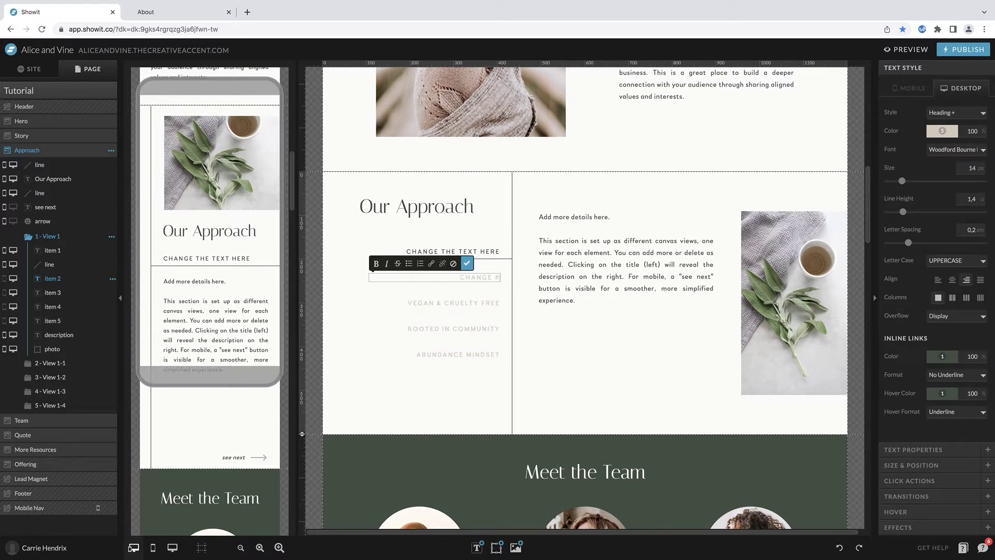
{"action": "left_click", "coordinate": [455, 301]}
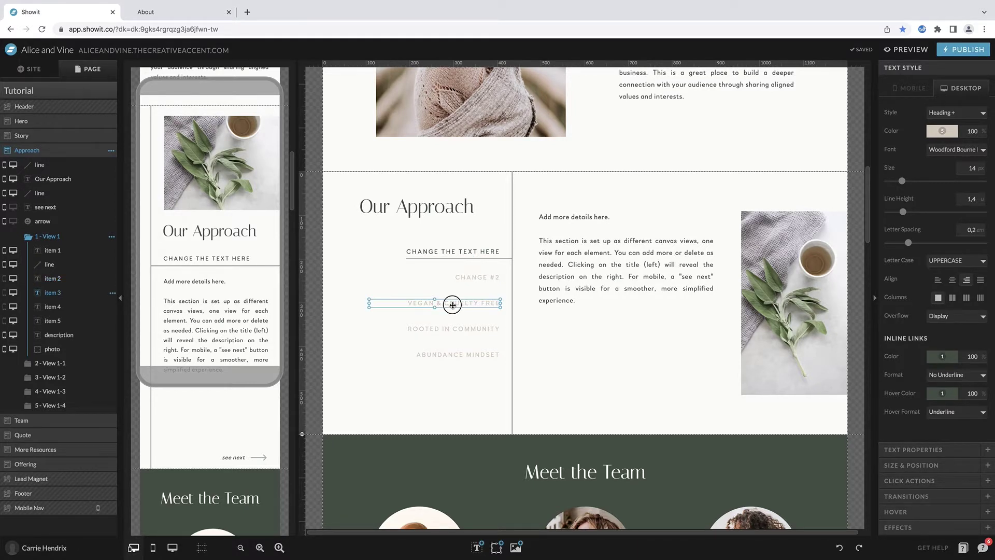
{"action": "double_click", "coordinate": [455, 302]}
{"action": "type", "text": "CHANGE #3"}
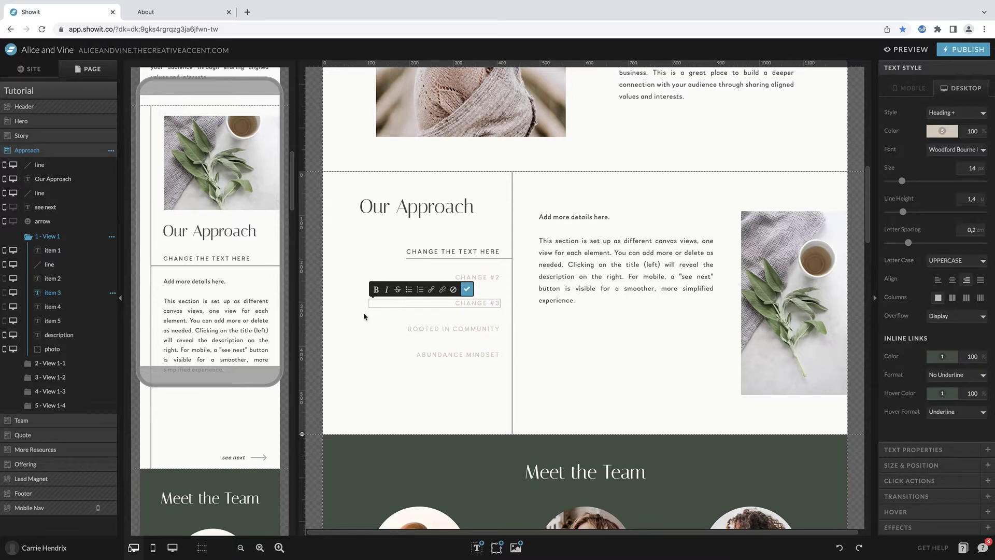
{"action": "key", "text": "Escape"}
{"action": "left_click", "coordinate": [506, 324]}
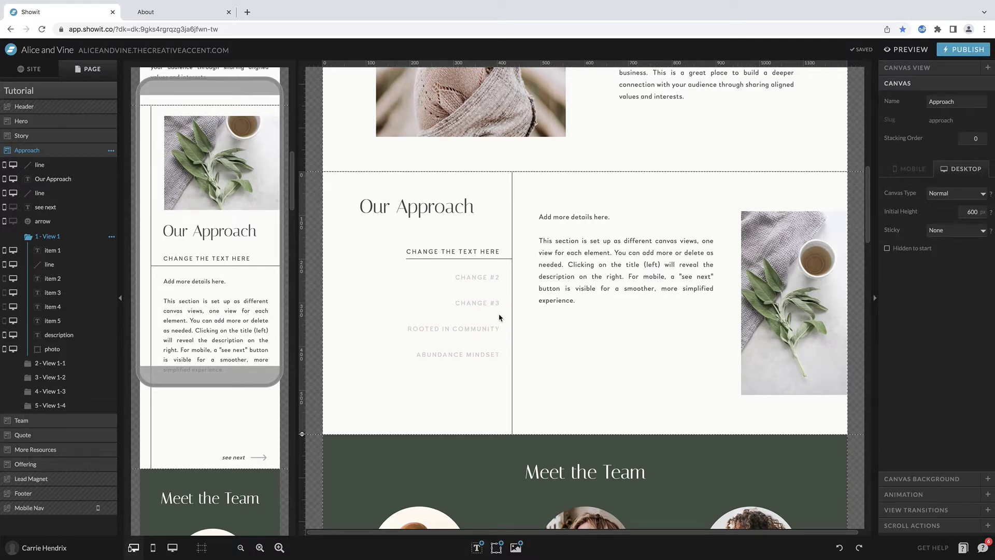
{"action": "left_click", "coordinate": [47, 364]}
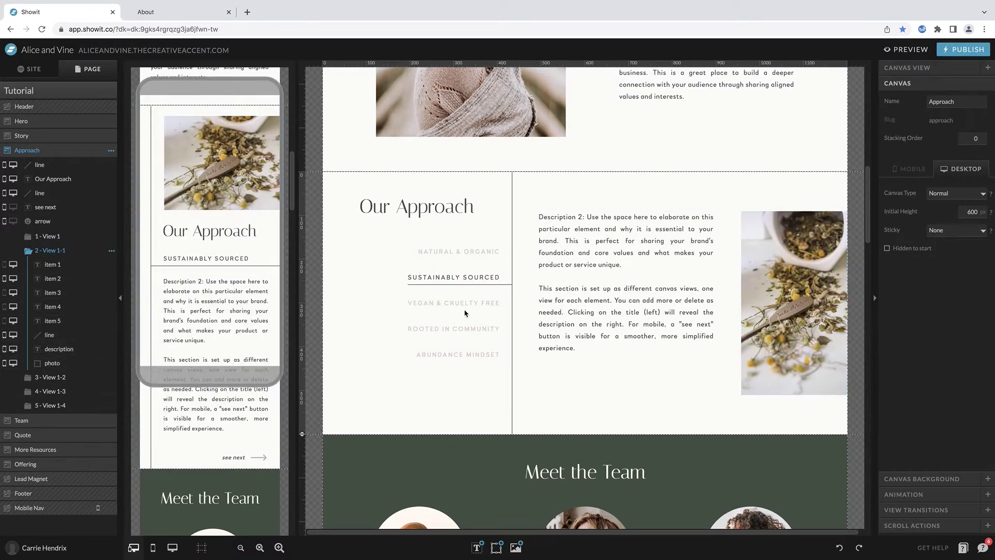
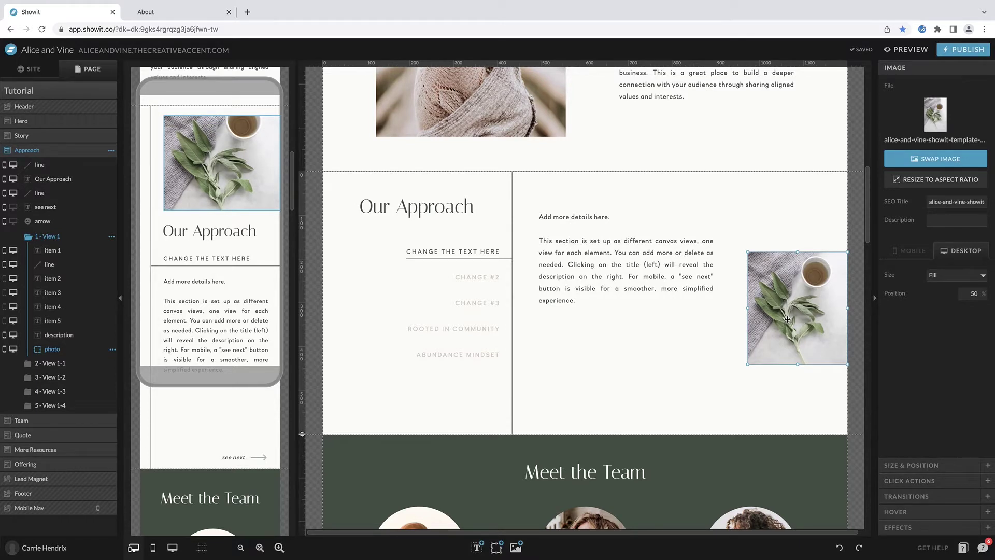
In 1 - View 1, shorten the desktop description box to fit its text and delete the fourth and fifth items
{"action": "left_click", "coordinate": [655, 285]}
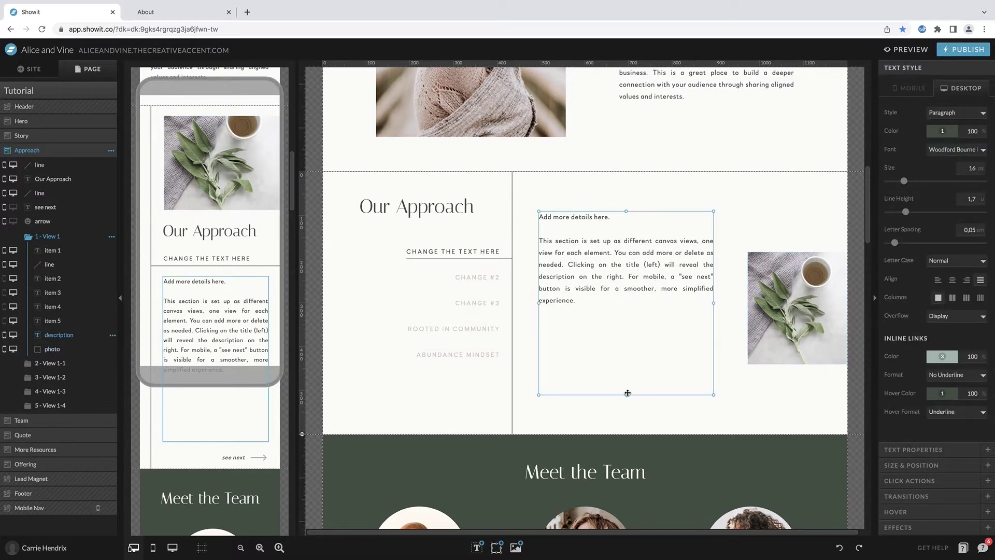
{"action": "left_click_drag", "start_coordinate": [627, 394], "coordinate": [626, 308]}
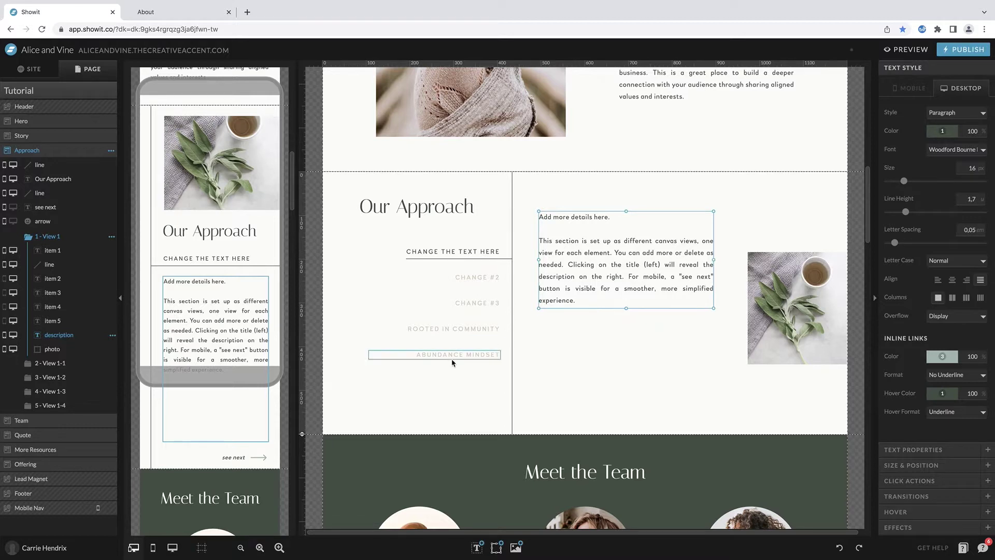
{"action": "left_click_drag", "start_coordinate": [434, 378], "coordinate": [480, 327]}
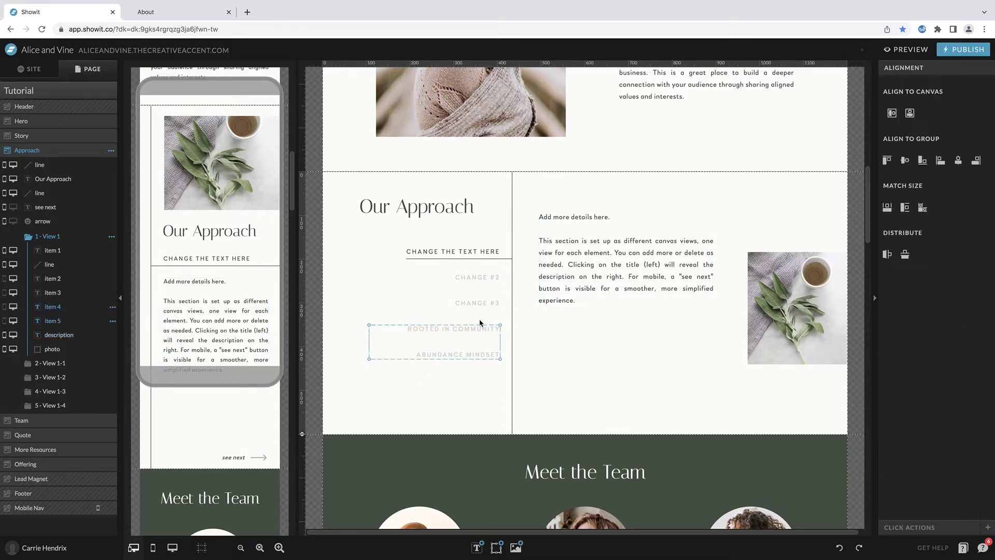
{"action": "key", "text": "Delete"}
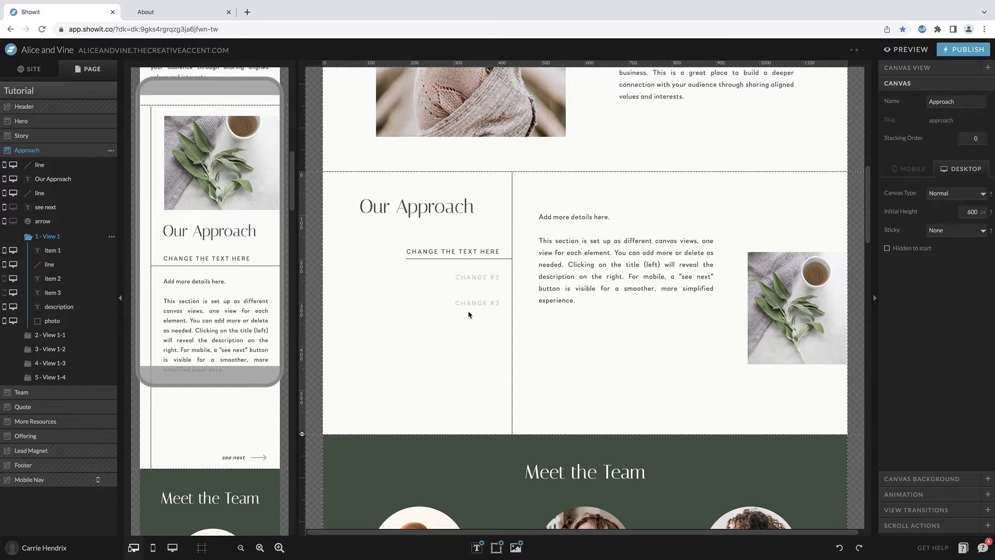
Move "CHANGE #2" and "CHANGE #3" down in 1 - View 1 so the three items are spread farther apart
{"action": "left_click_drag", "start_coordinate": [472, 310], "coordinate": [482, 291]}
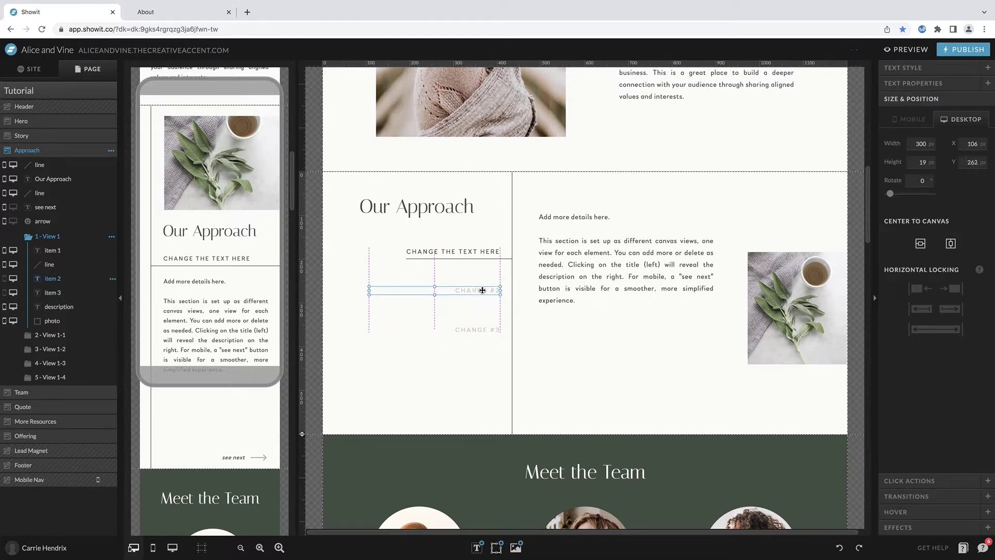
{"action": "left_click", "coordinate": [548, 261]}
{"action": "left_click", "coordinate": [655, 396]}
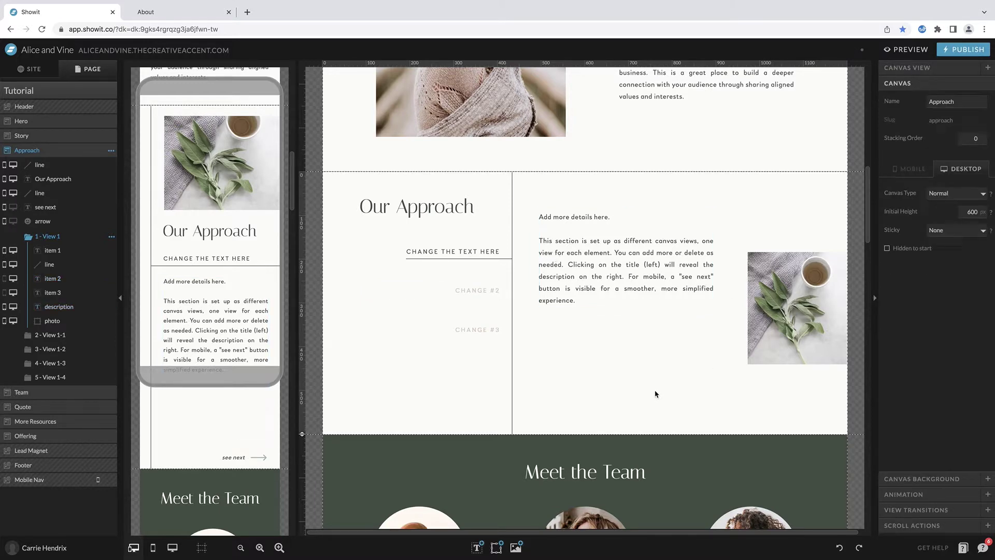
Add the blurred green leaf close-up from Template: Alice & Vine to 1 - View 1, about 257 by 229 px at X -41, Y 326
{"action": "left_click", "coordinate": [516, 547]}
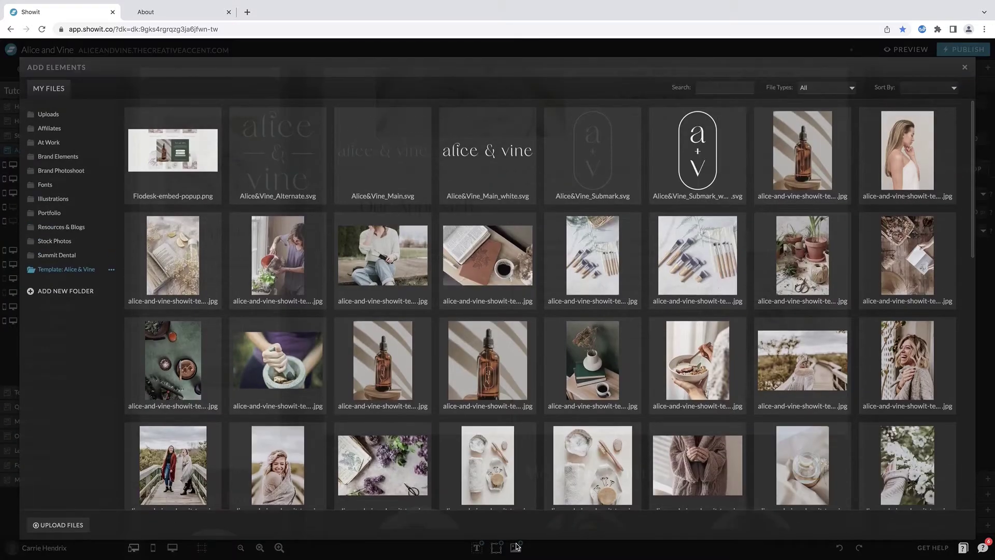
{"action": "scroll", "coordinate": [424, 394], "scroll_direction": "down", "scroll_amount": 5}
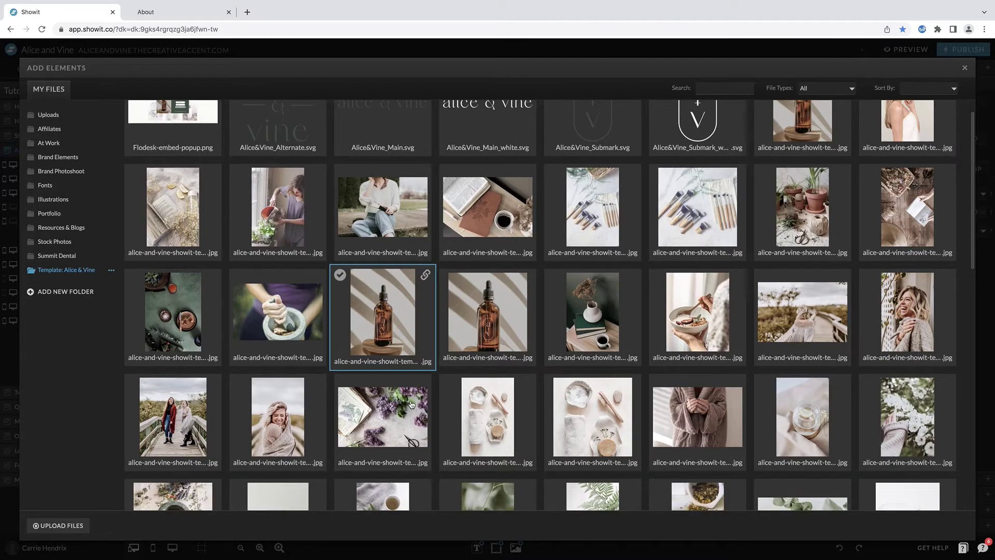
{"action": "left_click", "coordinate": [490, 365]}
{"action": "left_click", "coordinate": [953, 528]}
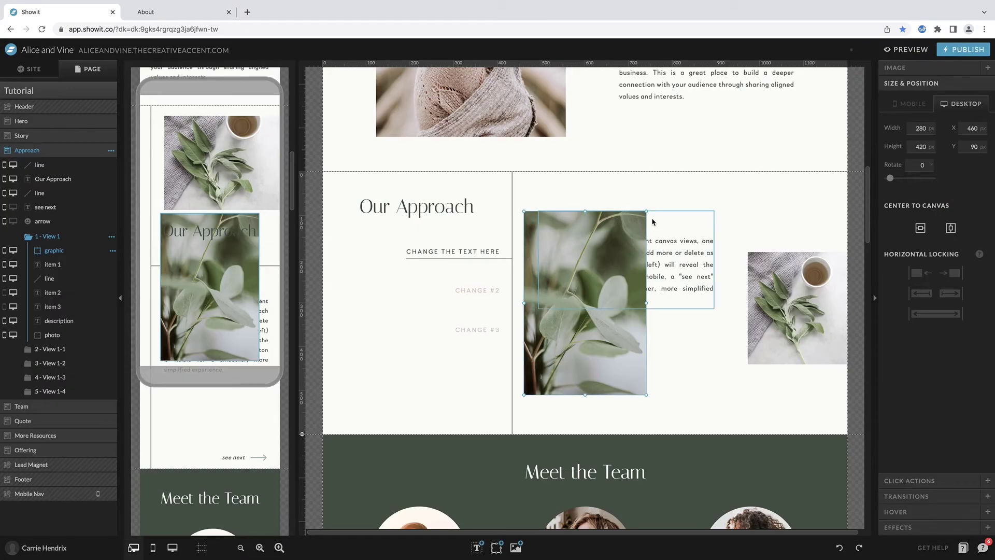
{"action": "left_click_drag", "start_coordinate": [646, 211], "coordinate": [637, 295]}
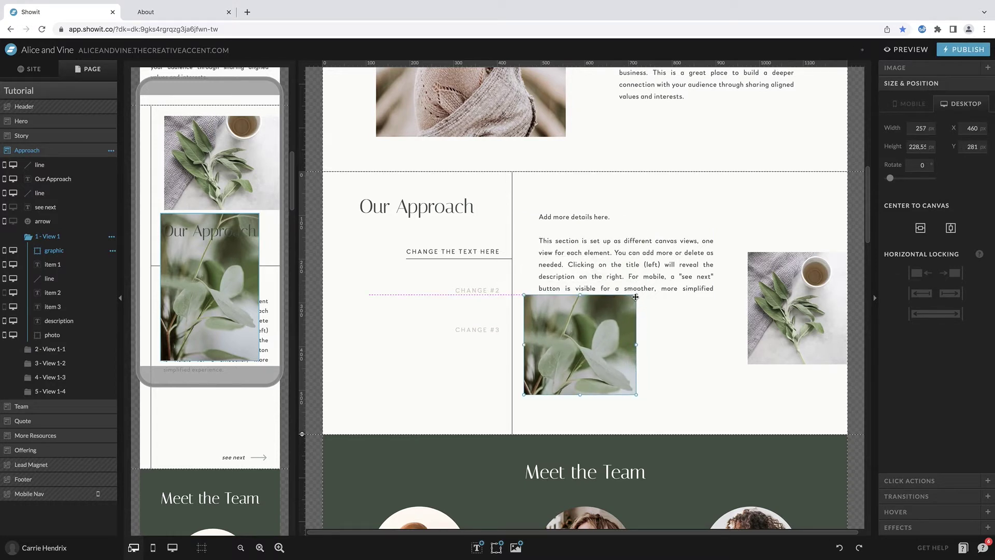
{"action": "left_click_drag", "start_coordinate": [608, 352], "coordinate": [403, 364]}
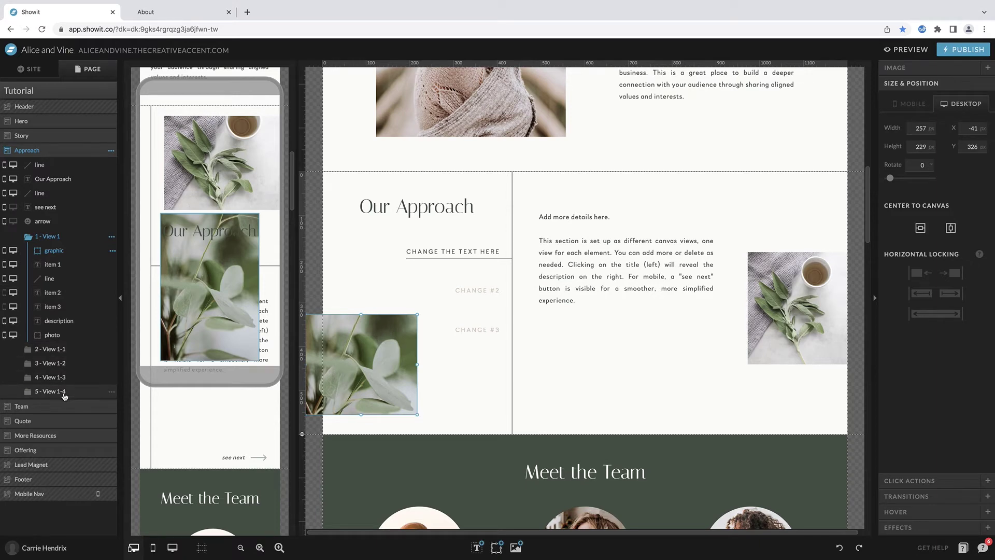
Examine the rename, duplicate and delete options of canvas views 2 - View 1-1 and 1 - View 1
{"action": "left_click", "coordinate": [63, 349]}
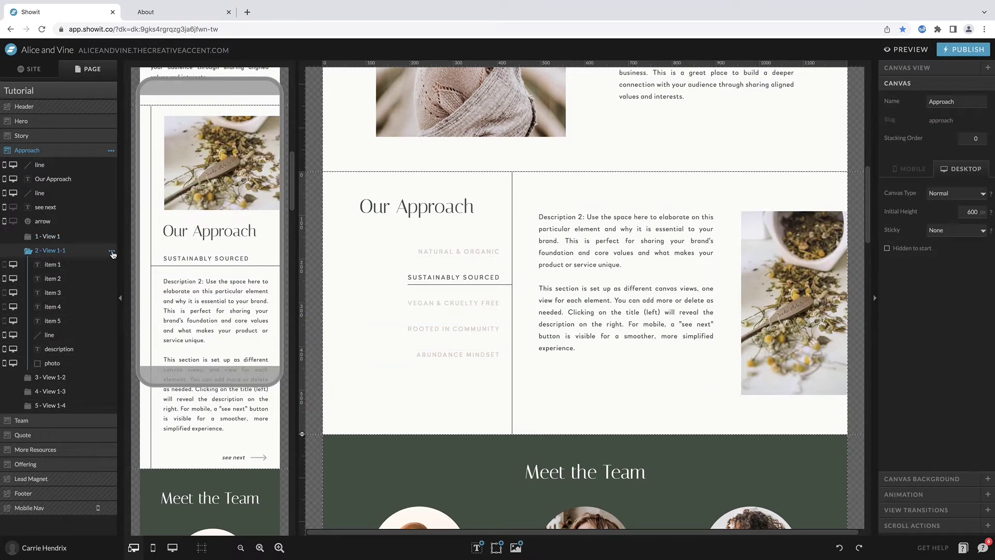
{"action": "left_click", "coordinate": [112, 251]}
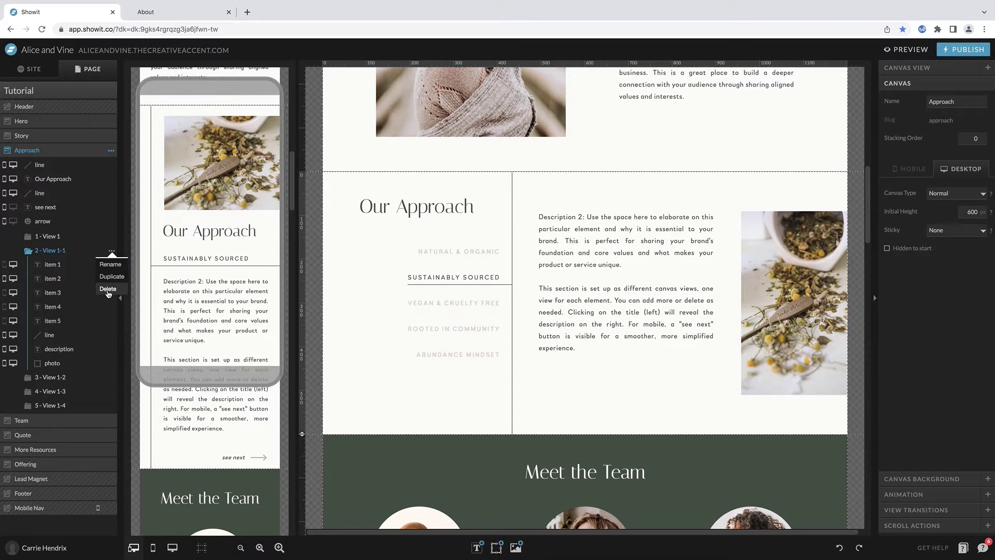
{"action": "left_click", "coordinate": [55, 238]}
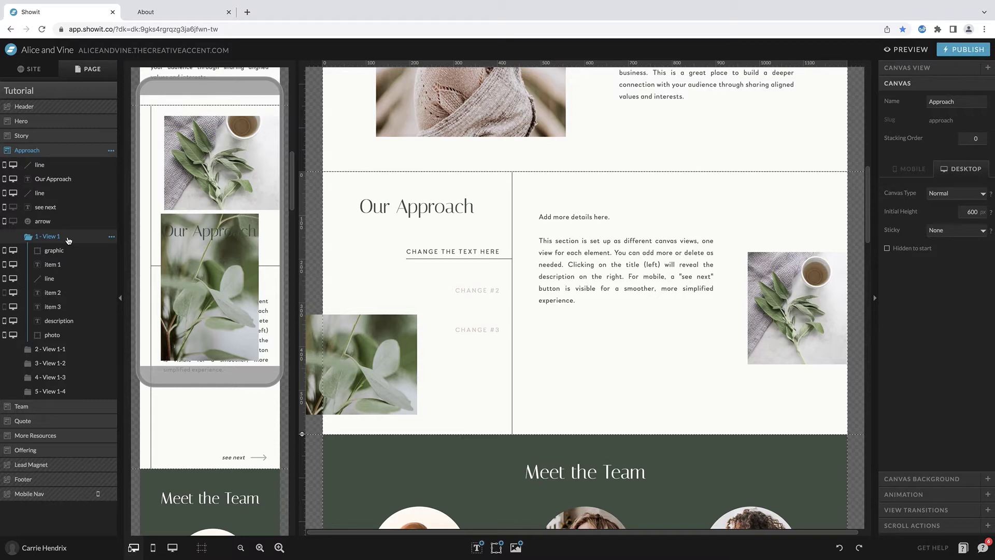
{"action": "left_click", "coordinate": [111, 236]}
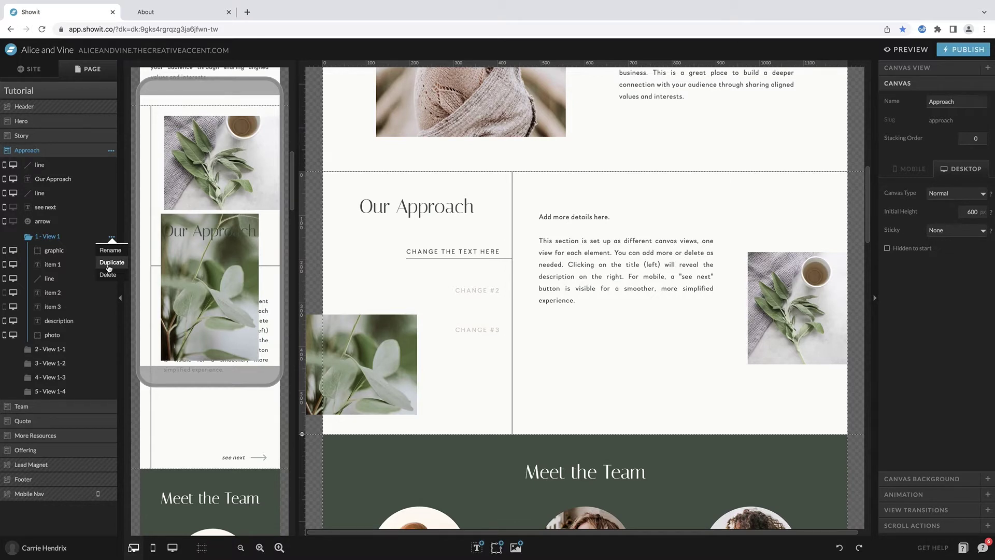
{"action": "left_click", "coordinate": [362, 273]}
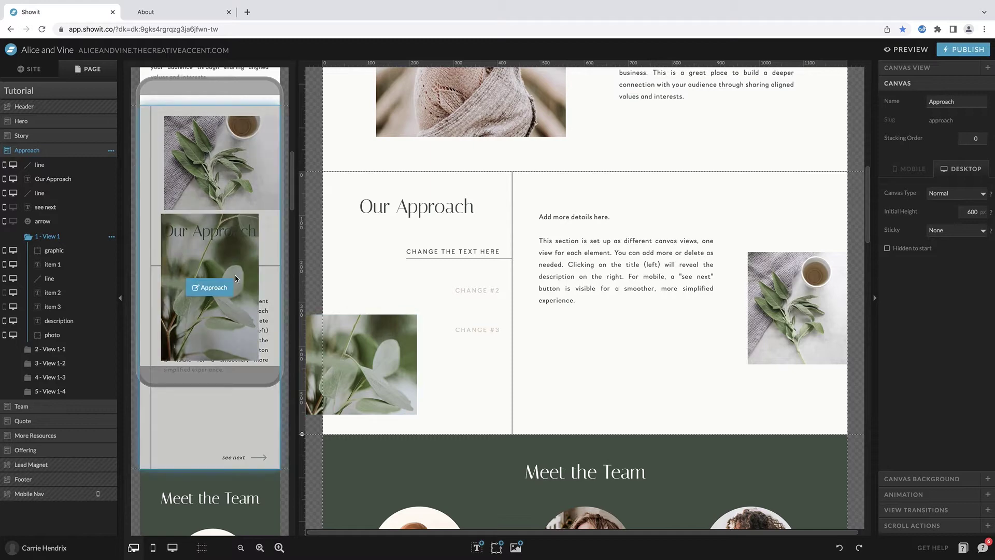
In the mobile layout, fit the leaf photo below the description at about 246 by 150 px and shorten the description box to about 234 px
{"action": "left_click", "coordinate": [235, 264]}
{"action": "left_click_drag", "start_coordinate": [259, 213], "coordinate": [237, 392]}
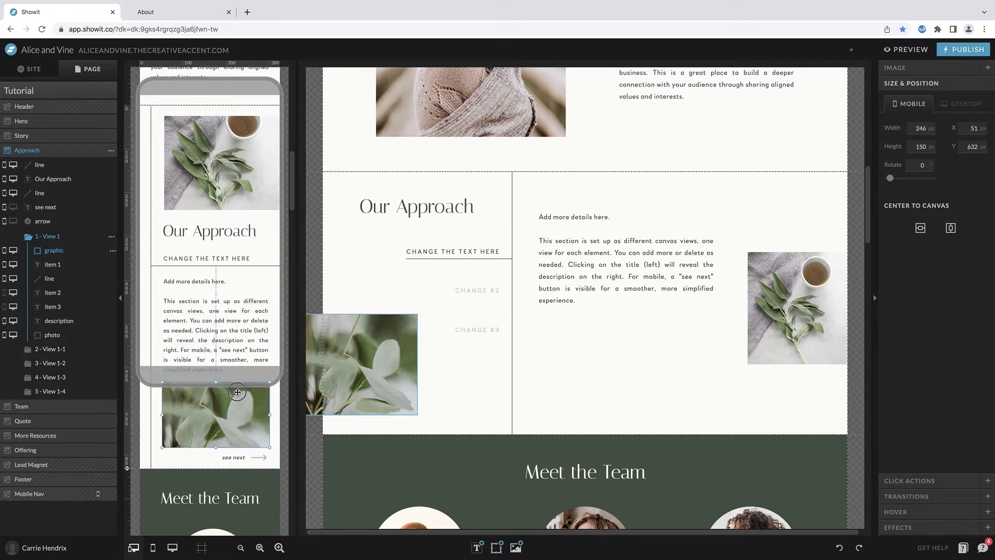
{"action": "scroll", "coordinate": [203, 311], "scroll_direction": "down", "scroll_amount": 3}
{"action": "left_click", "coordinate": [203, 308]}
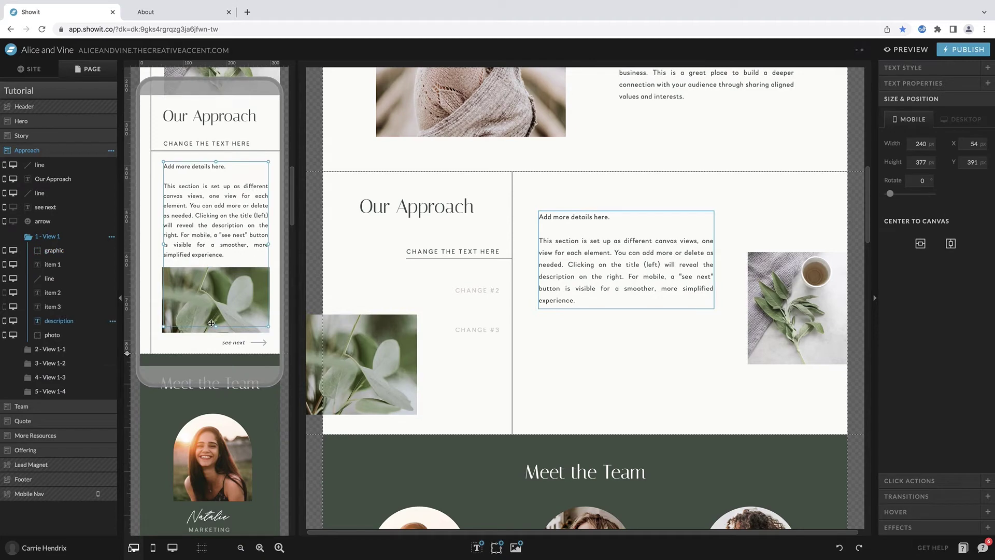
{"action": "left_click_drag", "start_coordinate": [216, 314], "coordinate": [217, 264]}
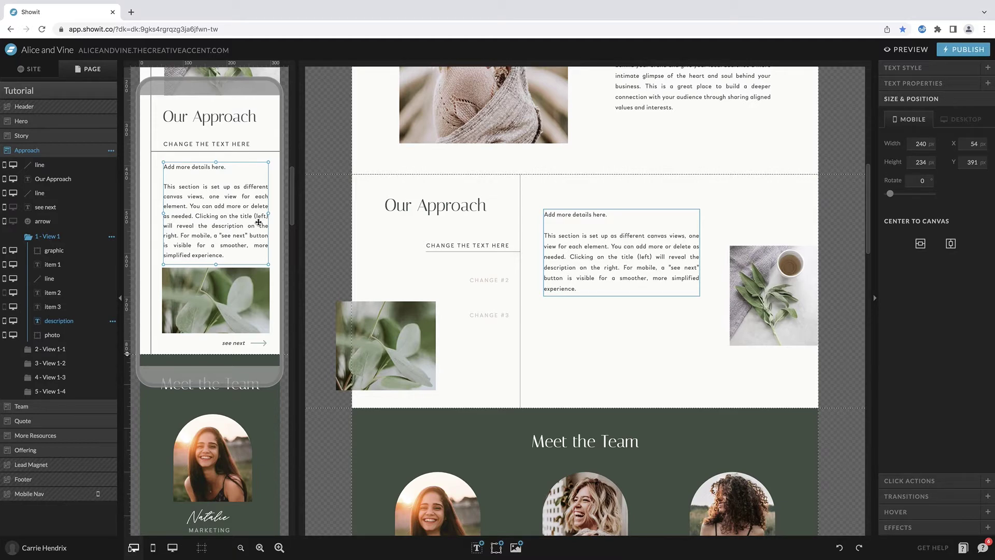
Open the About page and select its Approach canvas
{"action": "left_click", "coordinate": [467, 245]}
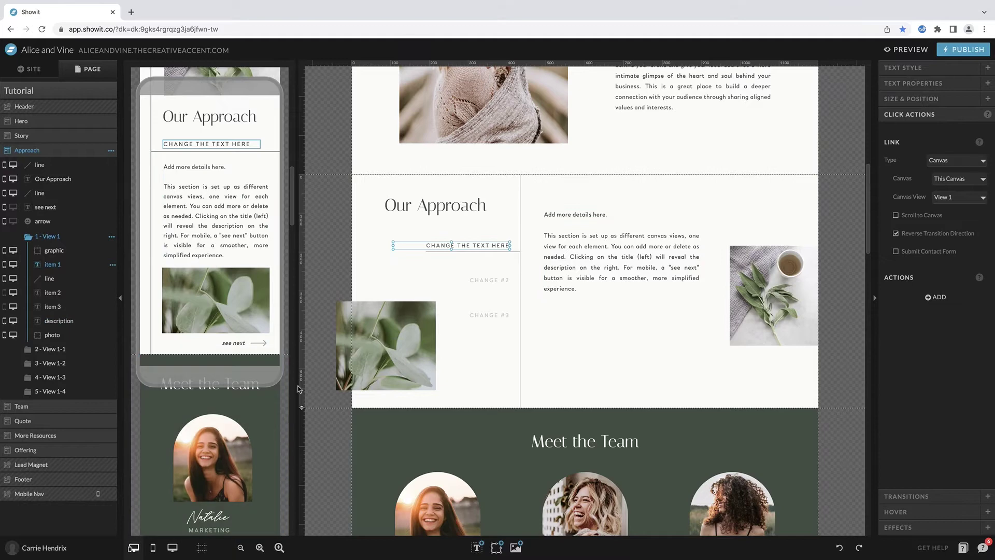
{"action": "left_click", "coordinate": [31, 69]}
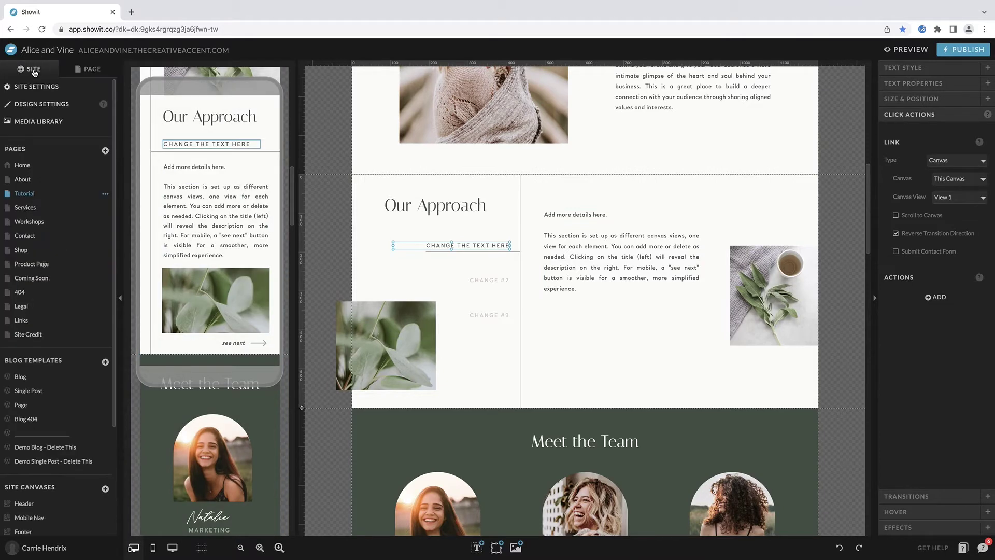
{"action": "left_click", "coordinate": [23, 180]}
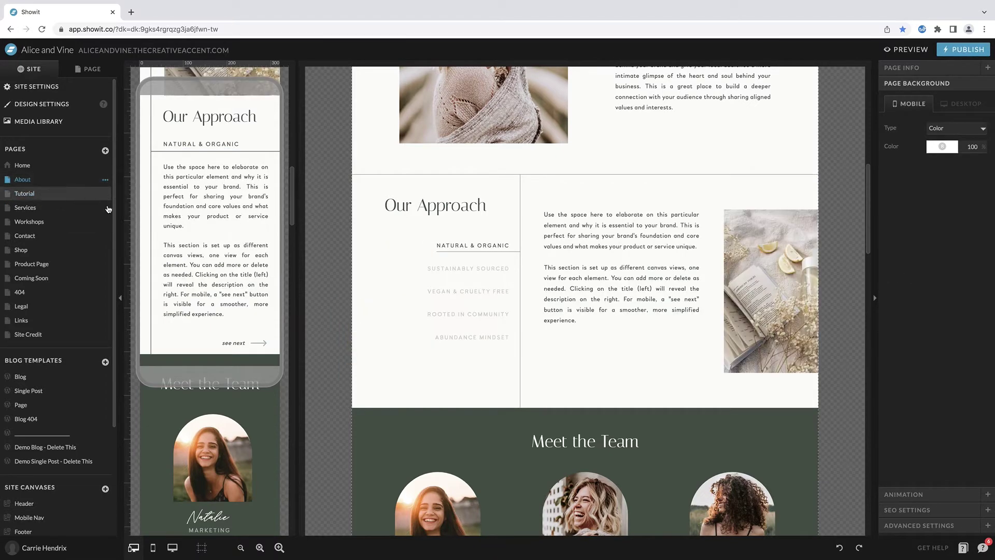
{"action": "scroll", "coordinate": [389, 220], "scroll_direction": "up", "scroll_amount": 1}
{"action": "scroll", "coordinate": [399, 223], "scroll_direction": "down", "scroll_amount": 2}
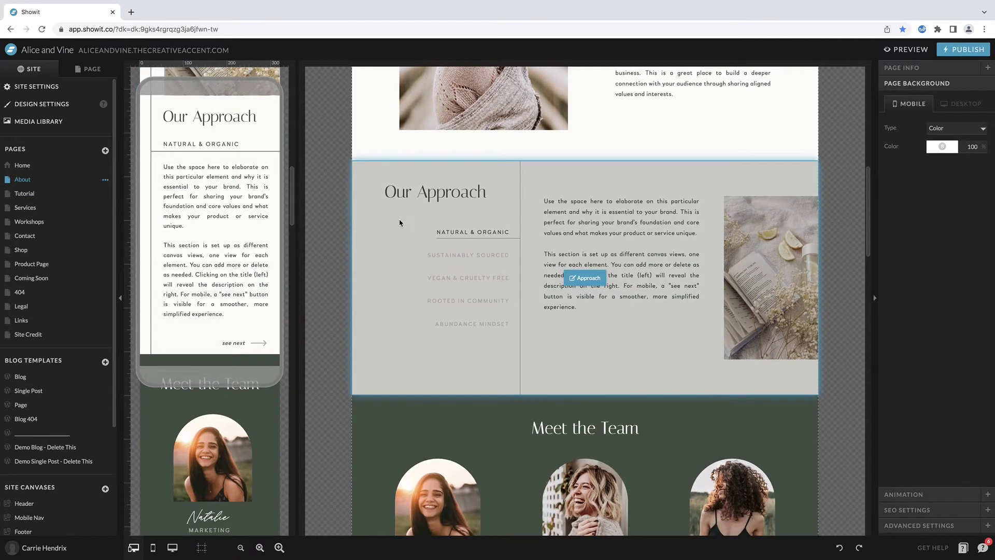
{"action": "left_click", "coordinate": [399, 255]}
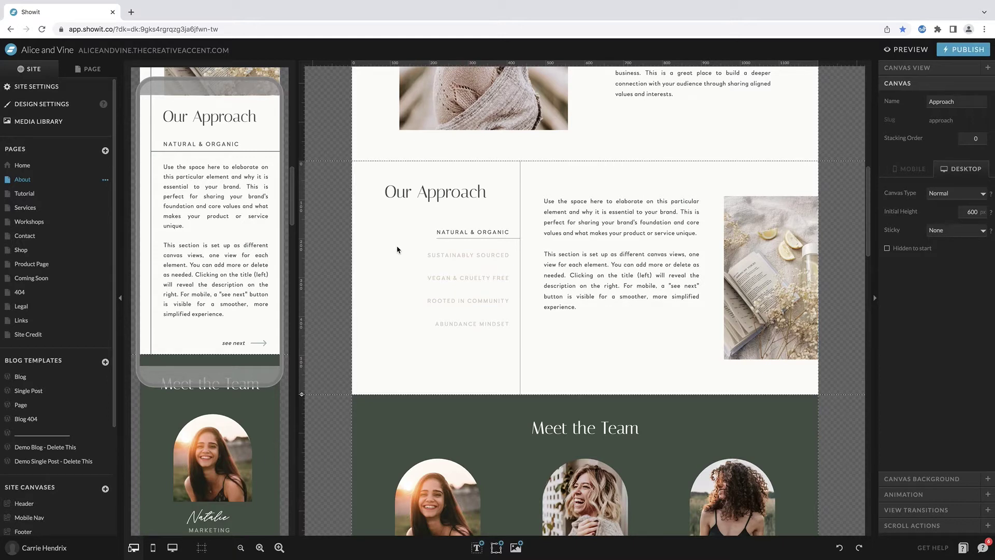
Examine the canvas view choices in the "NATURAL & ORGANIC" item's click action, keeping View 1 as the target
{"action": "left_click", "coordinate": [449, 235]}
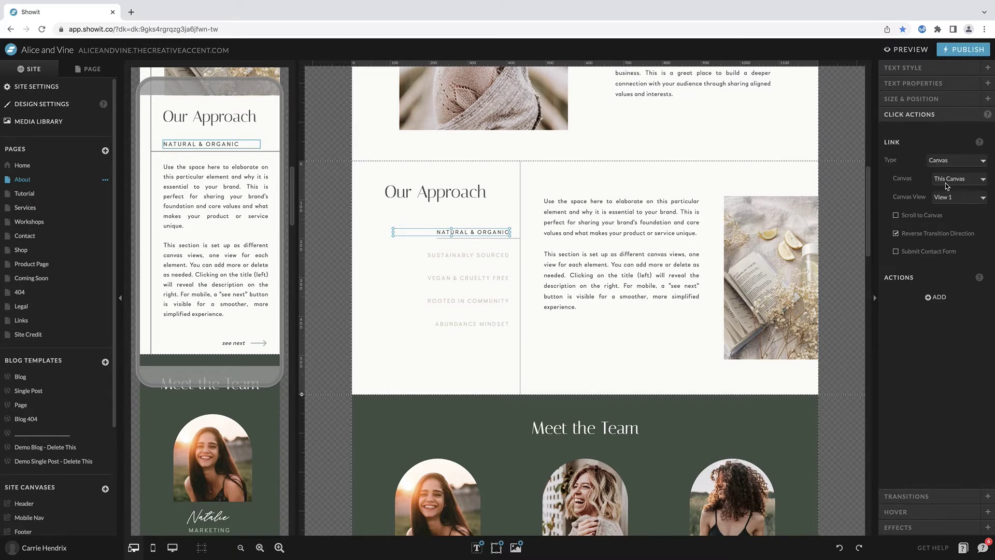
{"action": "left_click", "coordinate": [966, 199]}
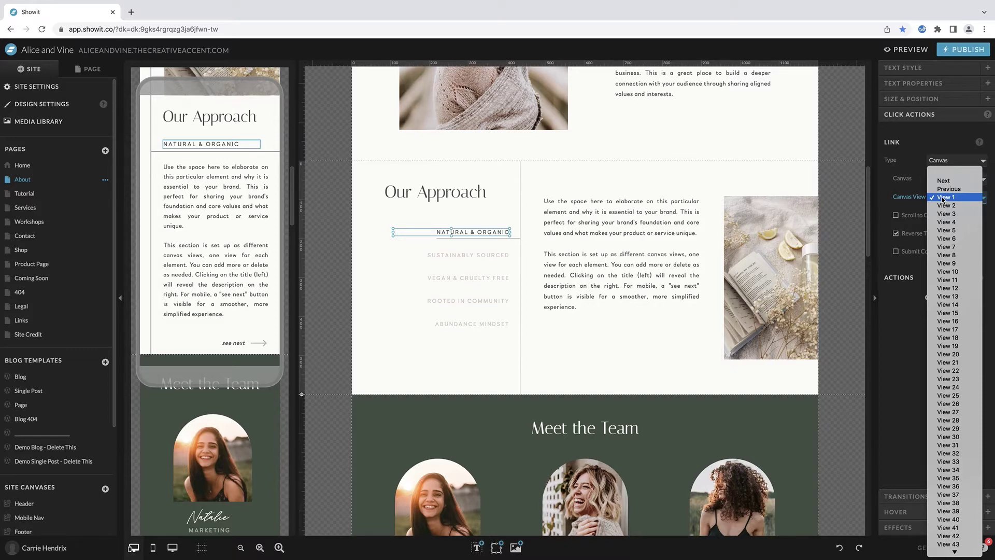
{"action": "left_click", "coordinate": [942, 197]}
Preview the About page in a separate tab and test the "SUSTAINABLY SOURCED" and "VEGAN & CRUELTY FREE" items under Our Approach
{"action": "left_click", "coordinate": [910, 50]}
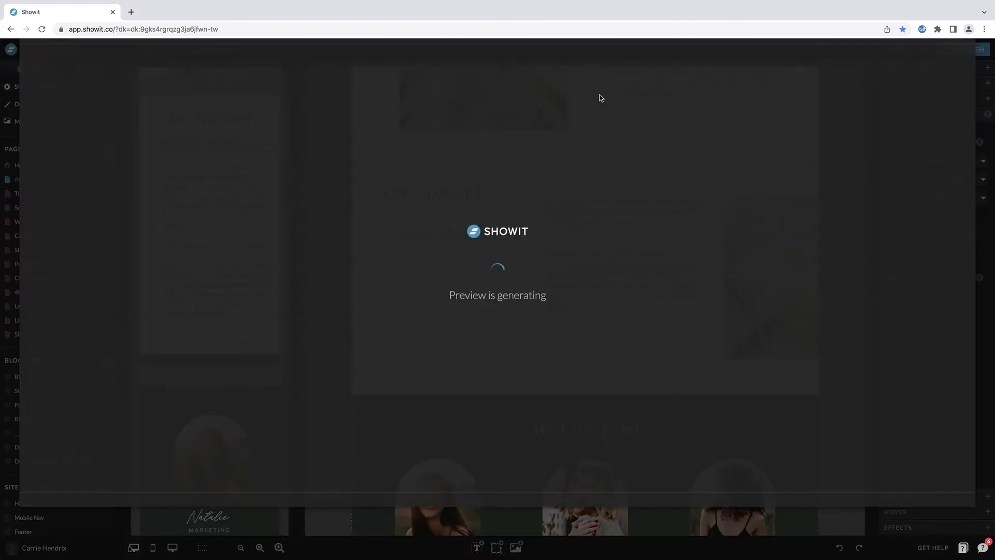
{"action": "left_click", "coordinate": [120, 71]}
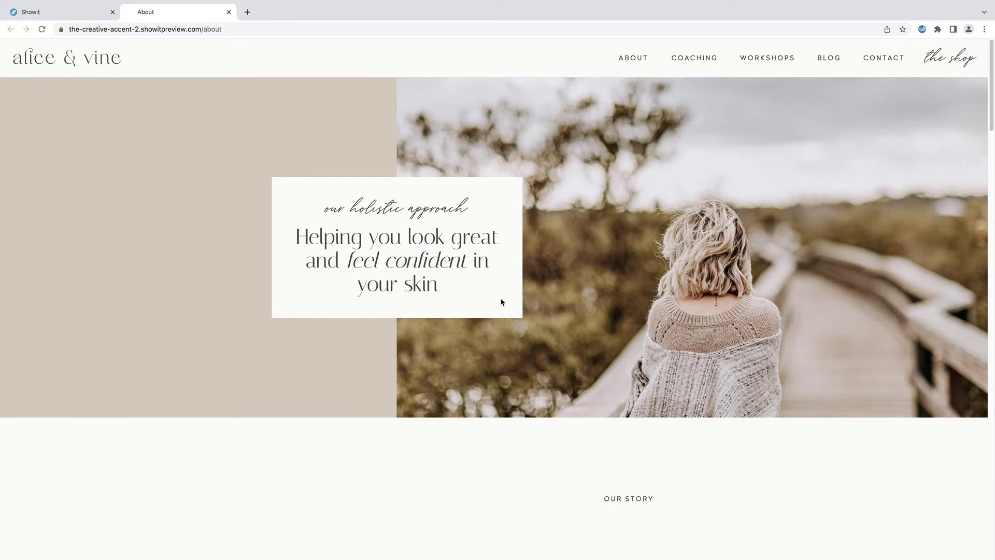
{"action": "scroll", "coordinate": [501, 300], "scroll_direction": "down", "scroll_amount": 3}
{"action": "scroll", "coordinate": [501, 301], "scroll_direction": "down", "scroll_amount": 9}
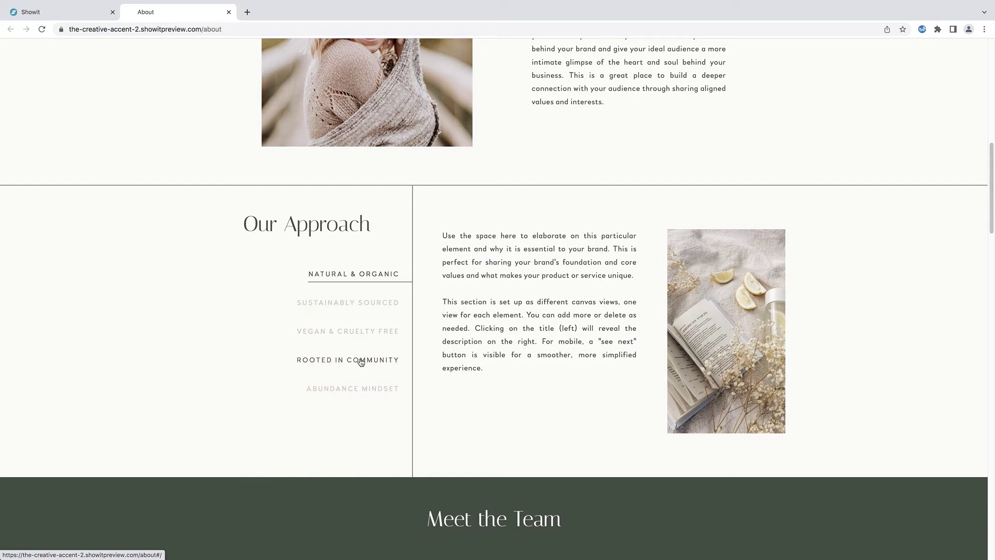
{"action": "left_click", "coordinate": [349, 305]}
{"action": "left_click", "coordinate": [349, 334]}
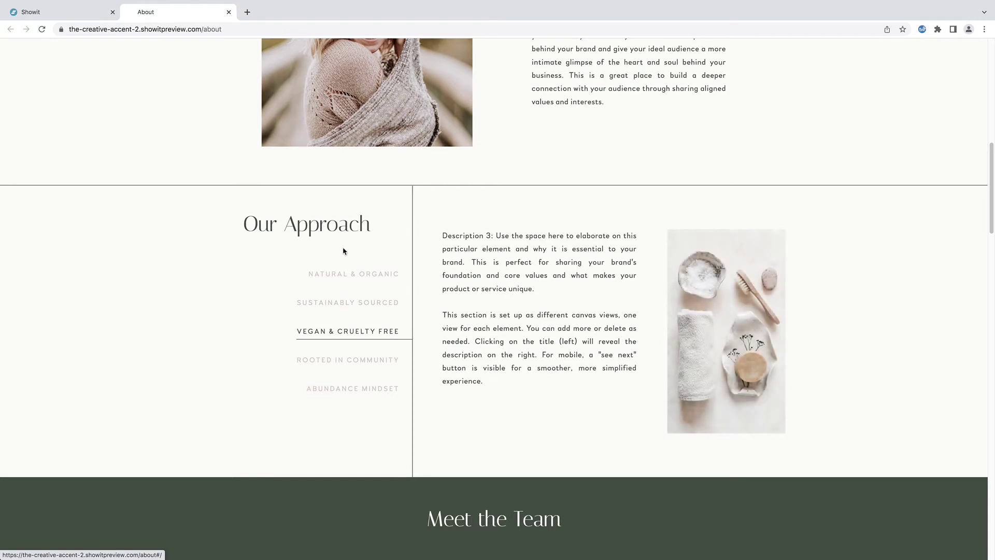
{"action": "left_click", "coordinate": [76, 12]}
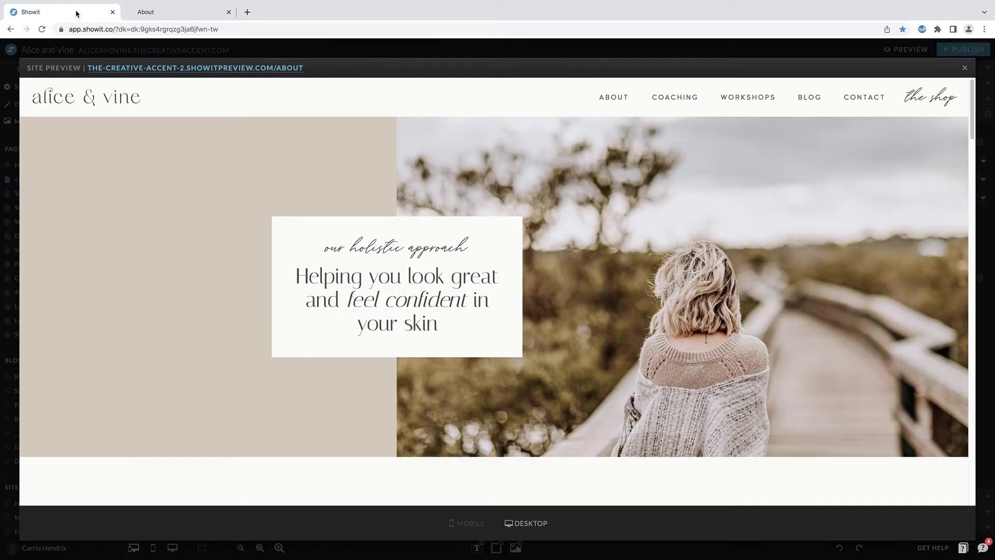
{"action": "left_click", "coordinate": [964, 68]}
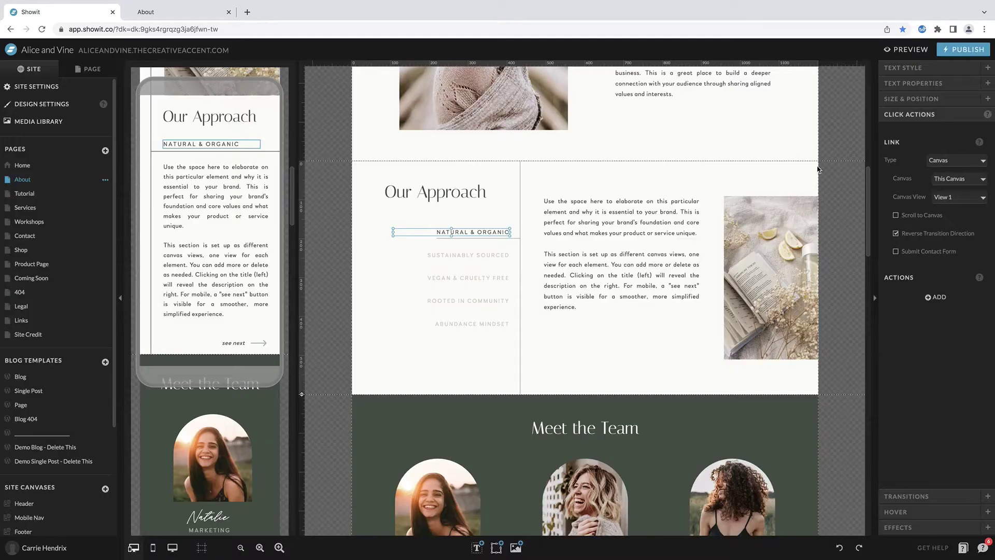
Check which canvas view the click action of each of the second through fifth Approach items links to
{"action": "left_click", "coordinate": [485, 257]}
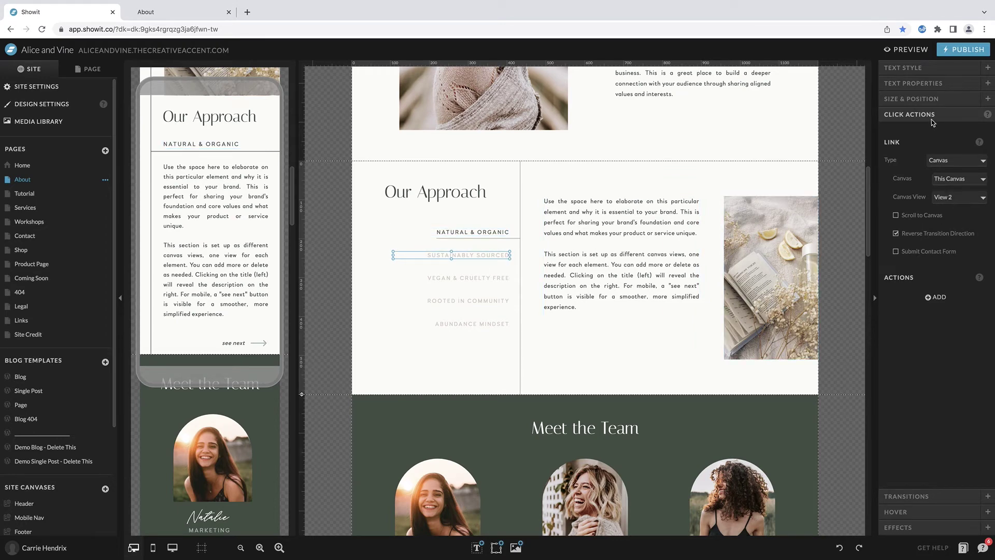
{"action": "left_click", "coordinate": [492, 279]}
{"action": "left_click", "coordinate": [490, 302]}
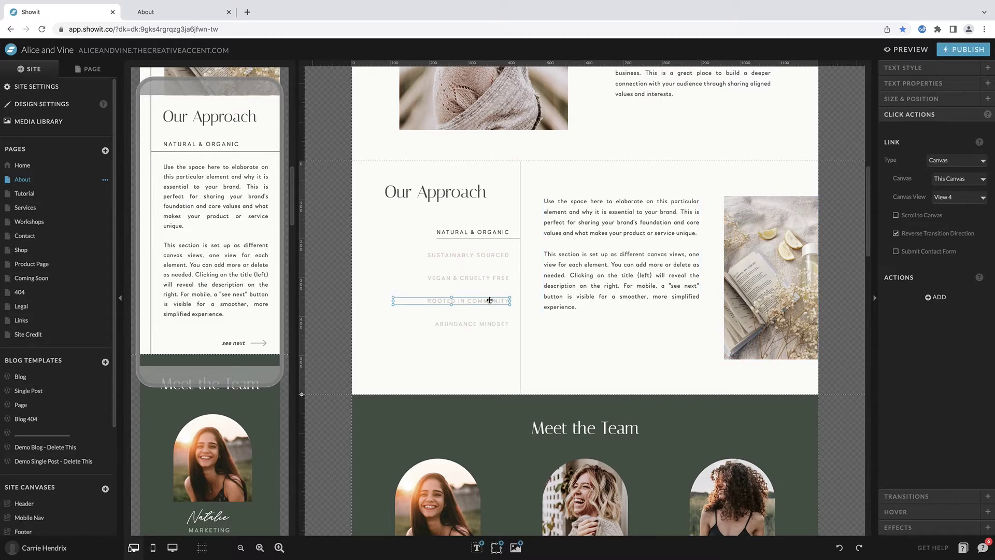
{"action": "left_click", "coordinate": [488, 324]}
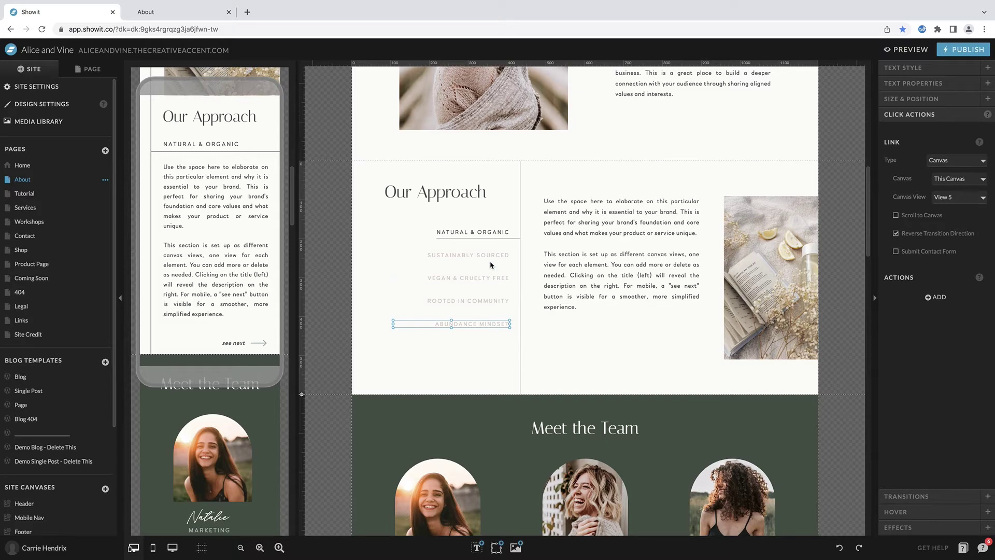
Check the hover type choices of the "ABUNDANCE MINDSET" item, keeping Page Default
{"action": "left_click", "coordinate": [902, 514]}
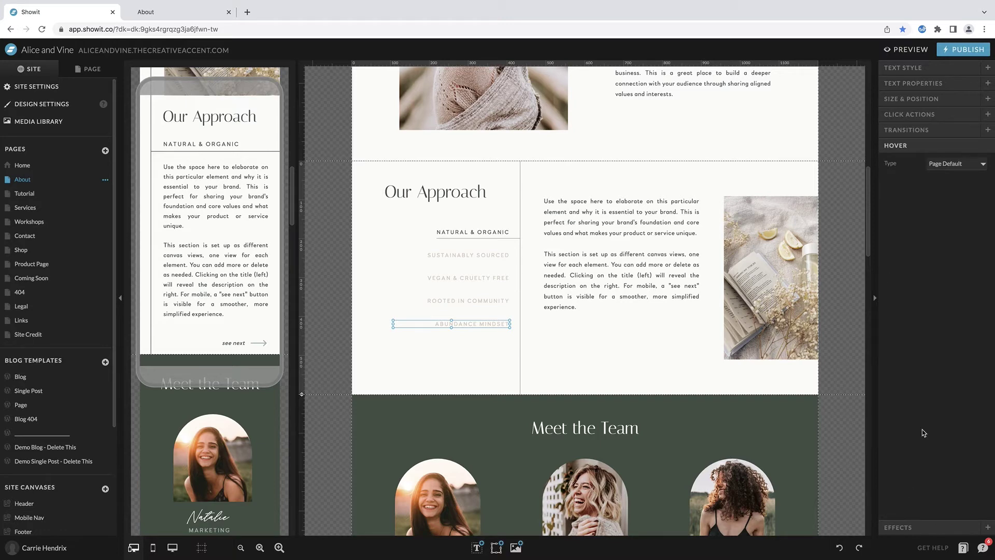
{"action": "left_click", "coordinate": [955, 164]}
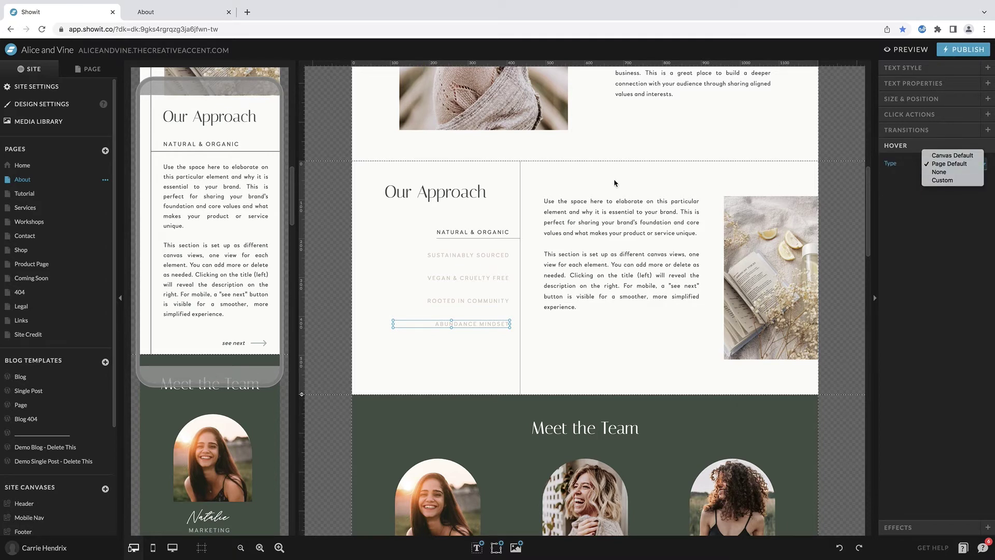
{"action": "left_click", "coordinate": [500, 192]}
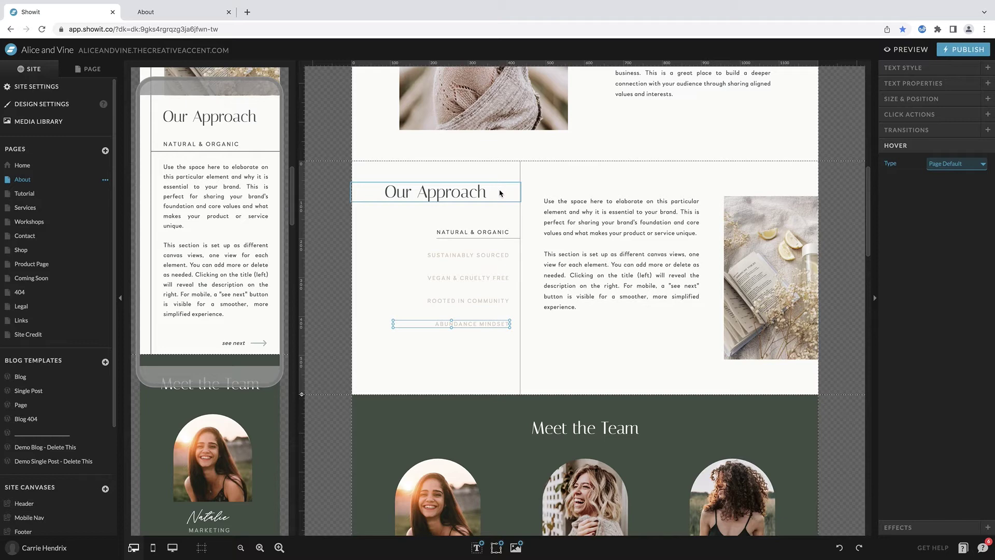
Examine the default hover settings in the About page's animation options
{"action": "left_click", "coordinate": [86, 71]}
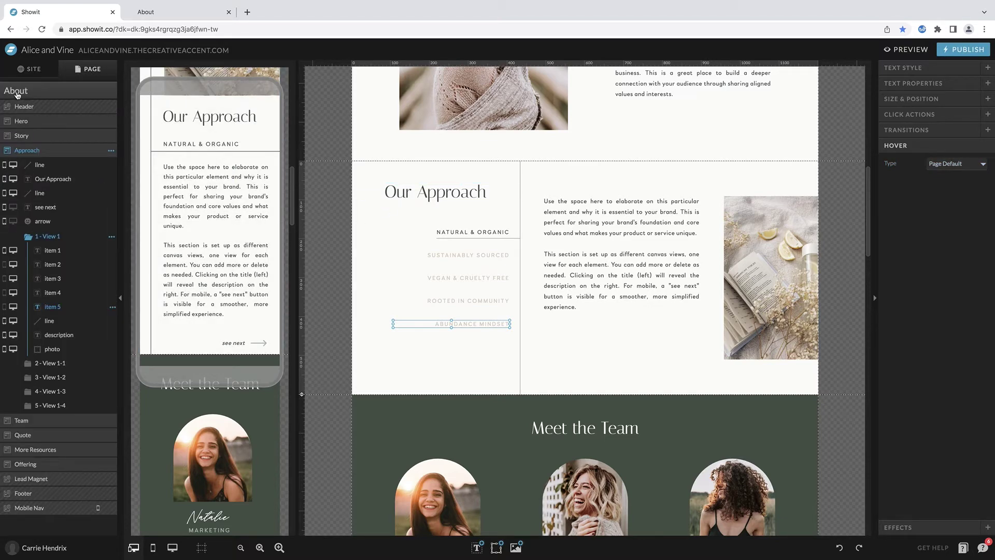
{"action": "left_click", "coordinate": [35, 92]}
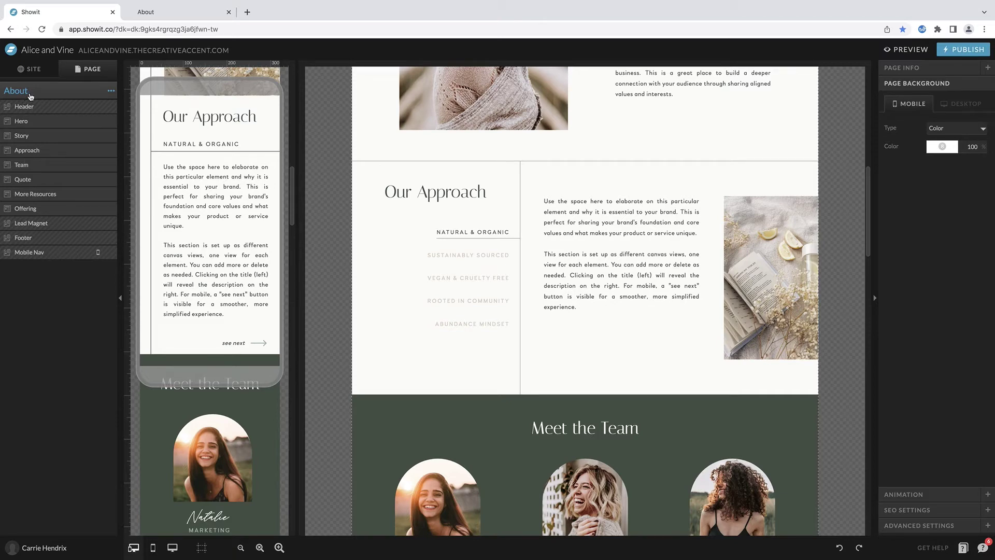
{"action": "left_click", "coordinate": [922, 496]}
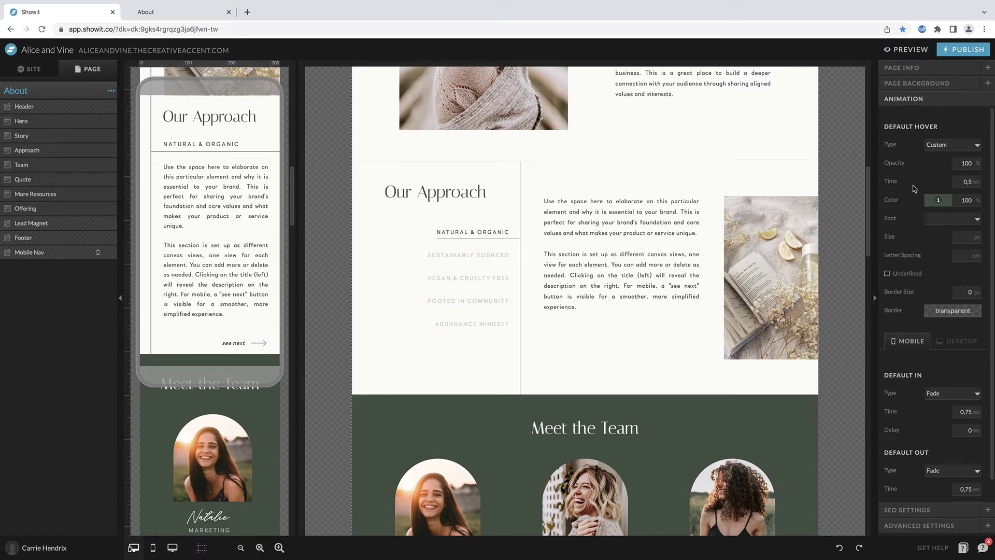
Compare the "NATURAL & ORGANIC" item and its description in the desktop and mobile layouts of the Approach canvas
{"action": "left_click", "coordinate": [487, 239]}
{"action": "left_click", "coordinate": [492, 231]}
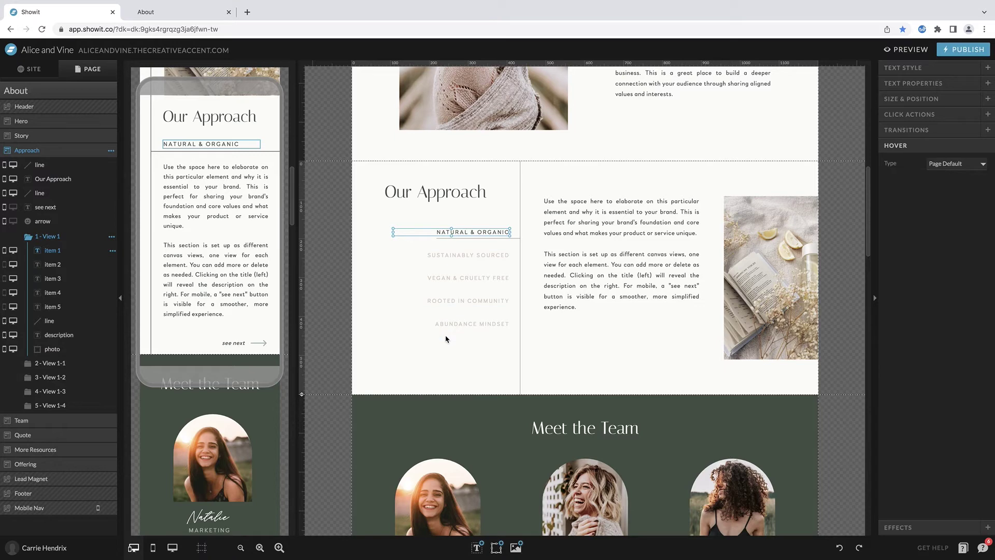
{"action": "left_click", "coordinate": [253, 234]}
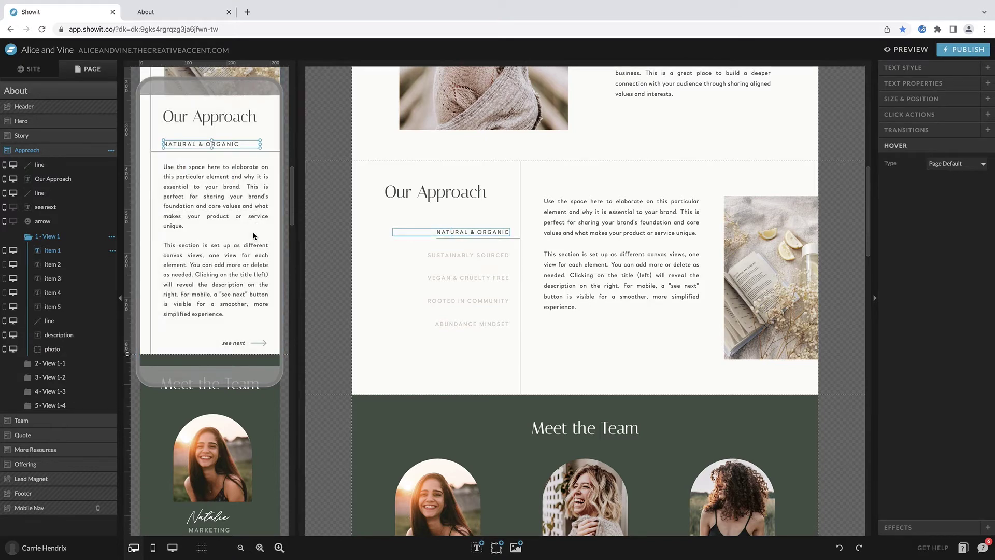
{"action": "left_click", "coordinate": [252, 230]}
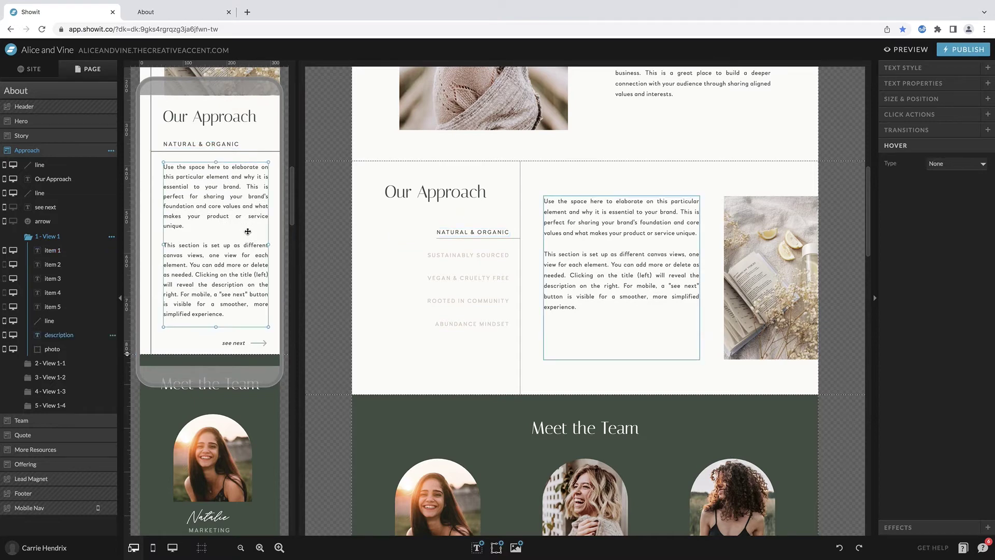
{"action": "left_click", "coordinate": [278, 216]}
{"action": "scroll", "coordinate": [278, 217], "scroll_direction": "up", "scroll_amount": 1}
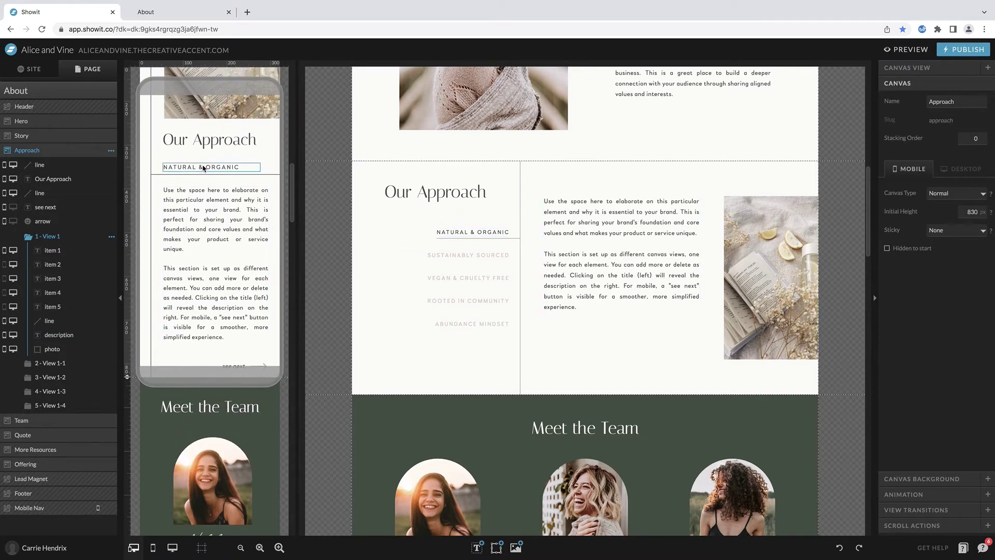
{"action": "scroll", "coordinate": [206, 243], "scroll_direction": "down", "scroll_amount": 1}
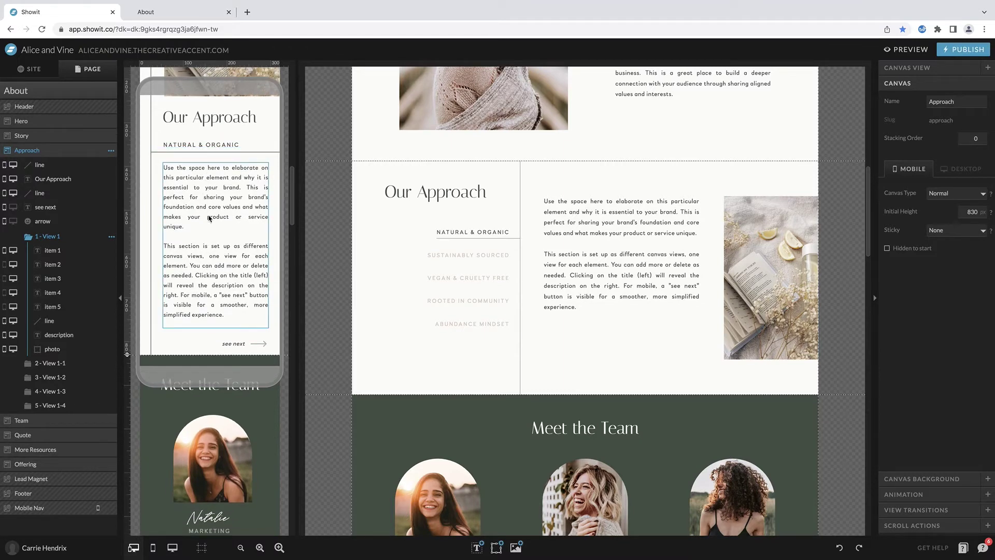
{"action": "scroll", "coordinate": [219, 286], "scroll_direction": "down", "scroll_amount": 1}
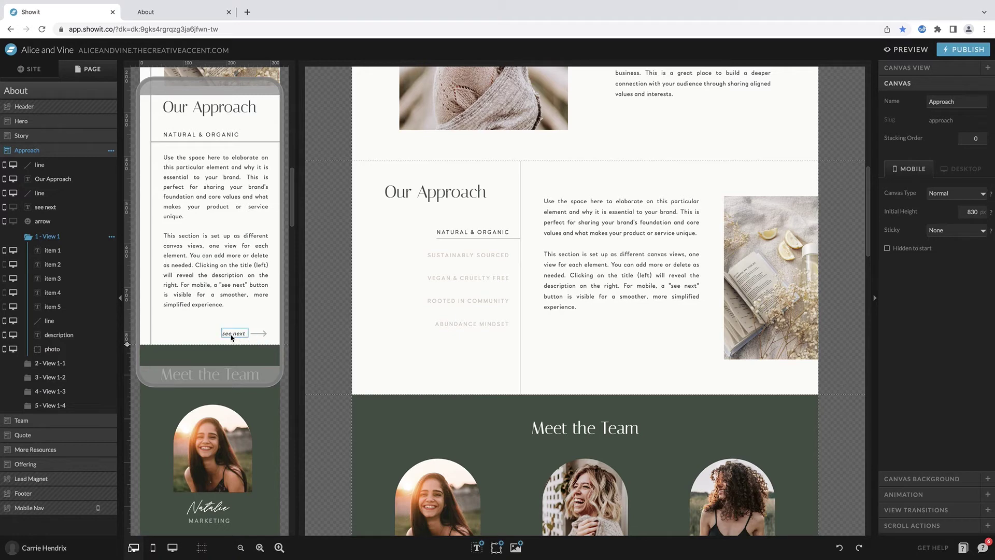
Check the click action of the "see next" arrow in the mobile Approach canvas
{"action": "left_click", "coordinate": [256, 333]}
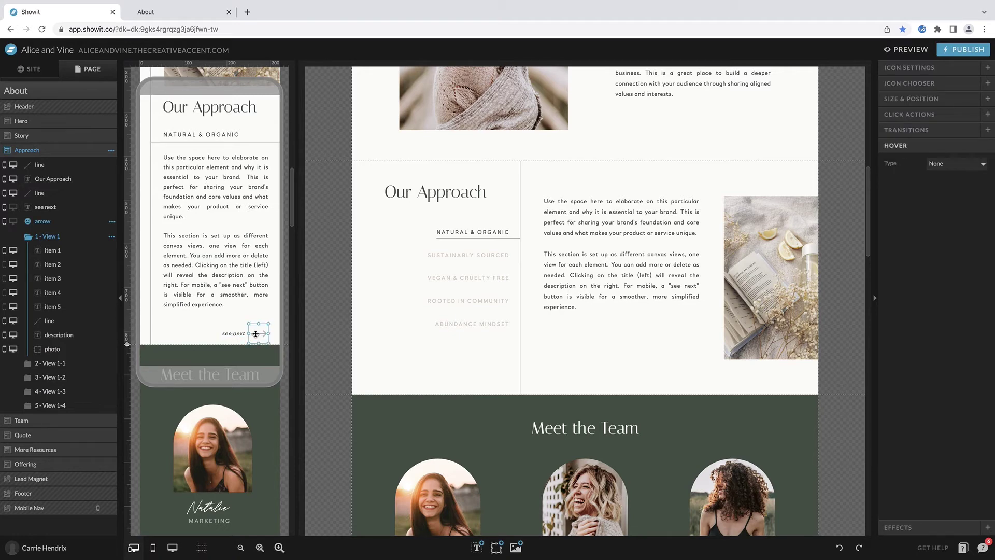
{"action": "left_click", "coordinate": [910, 115]}
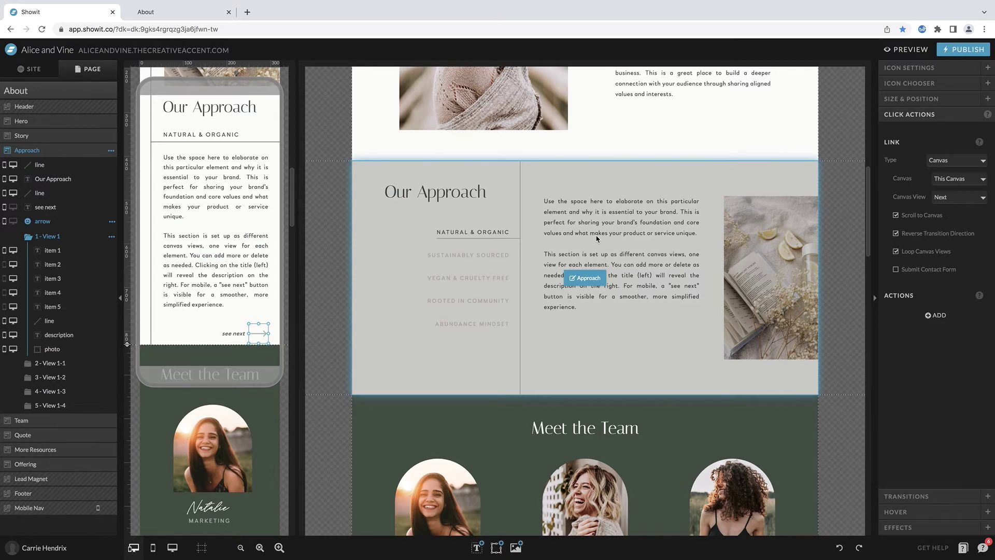
{"action": "scroll", "coordinate": [223, 233], "scroll_direction": "up", "scroll_amount": 1}
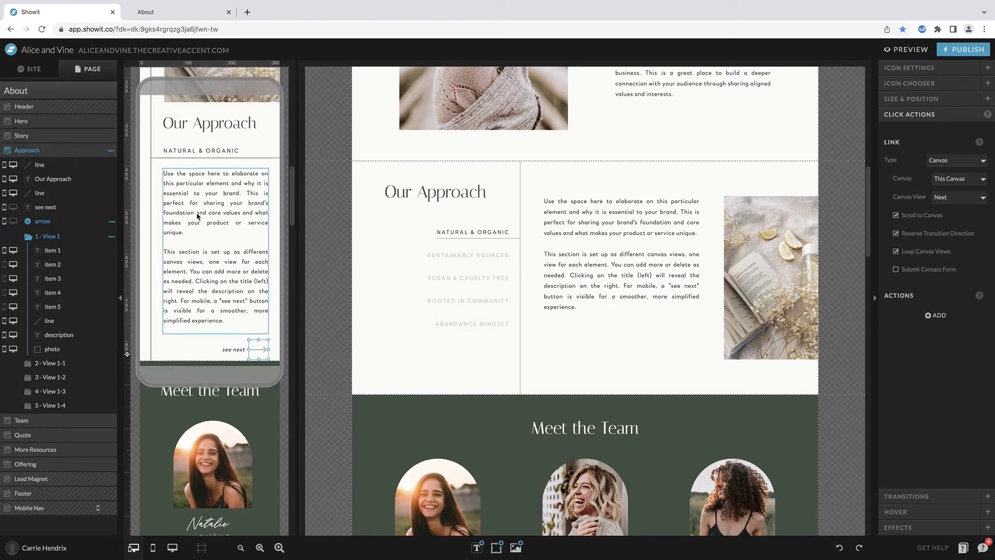
Preview the About page on mobile and examine its Our Approach section down to the "see next" link
{"action": "left_click", "coordinate": [908, 50]}
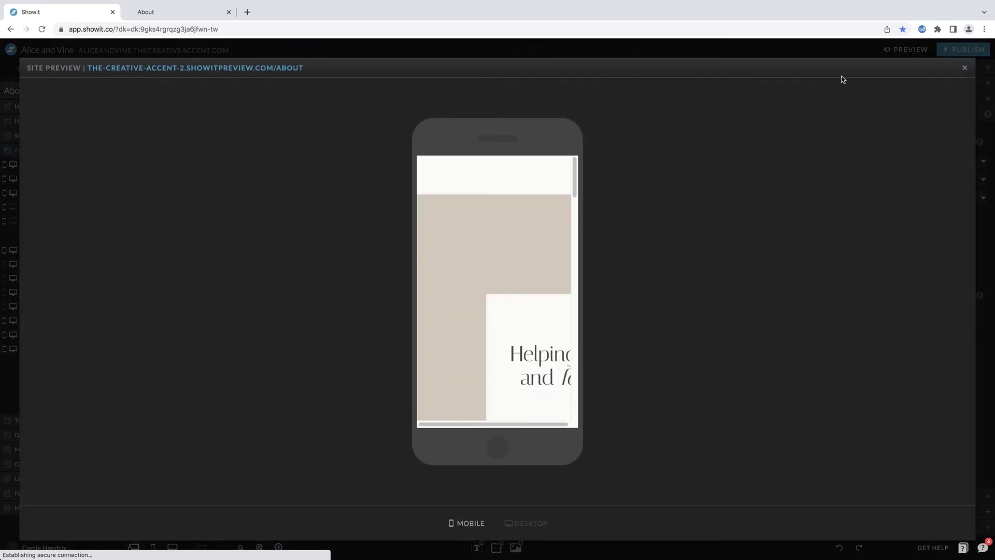
{"action": "scroll", "coordinate": [507, 269], "scroll_direction": "down", "scroll_amount": 10}
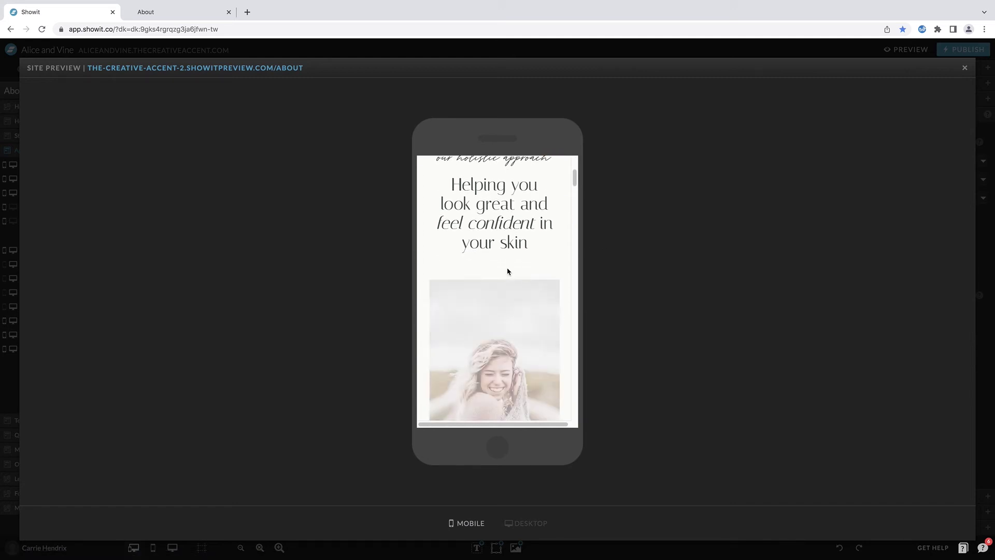
{"action": "scroll", "coordinate": [507, 269], "scroll_direction": "down", "scroll_amount": 10}
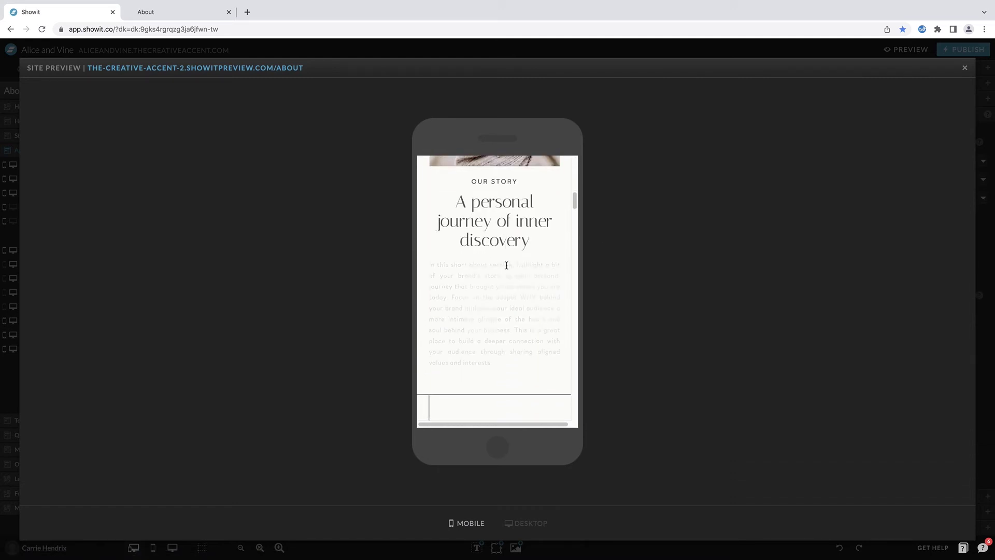
{"action": "scroll", "coordinate": [507, 267], "scroll_direction": "down", "scroll_amount": 10}
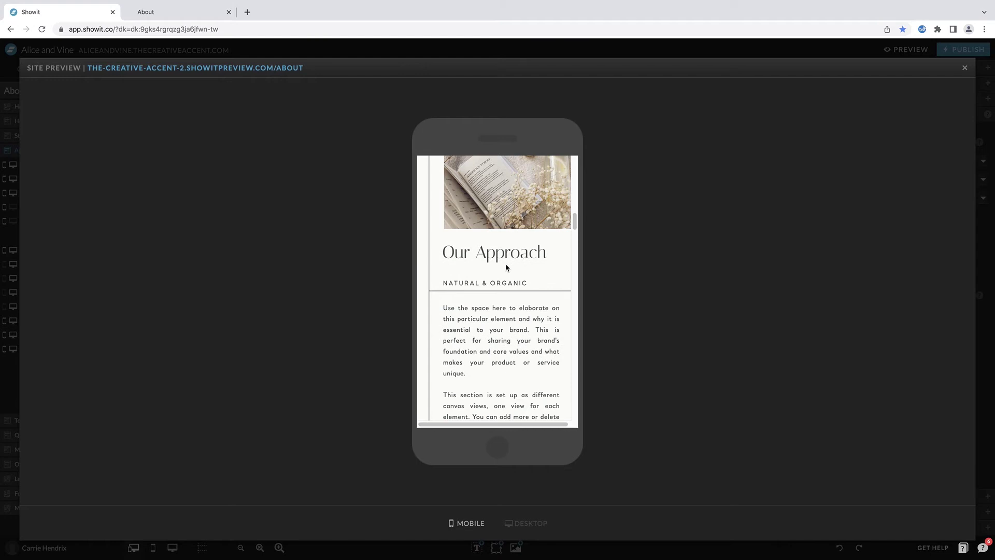
{"action": "scroll", "coordinate": [507, 266], "scroll_direction": "up", "scroll_amount": 2}
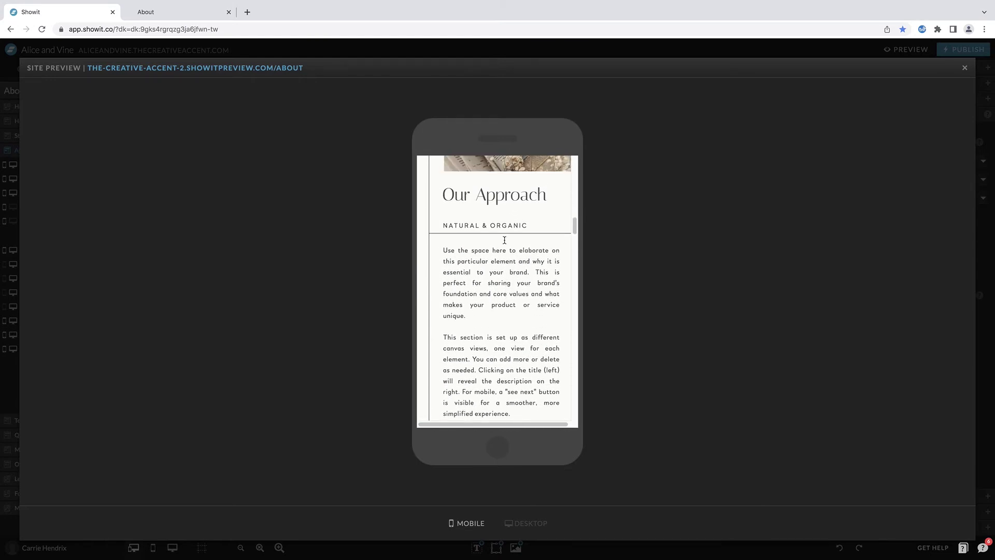
{"action": "scroll", "coordinate": [498, 192], "scroll_direction": "up", "scroll_amount": 3}
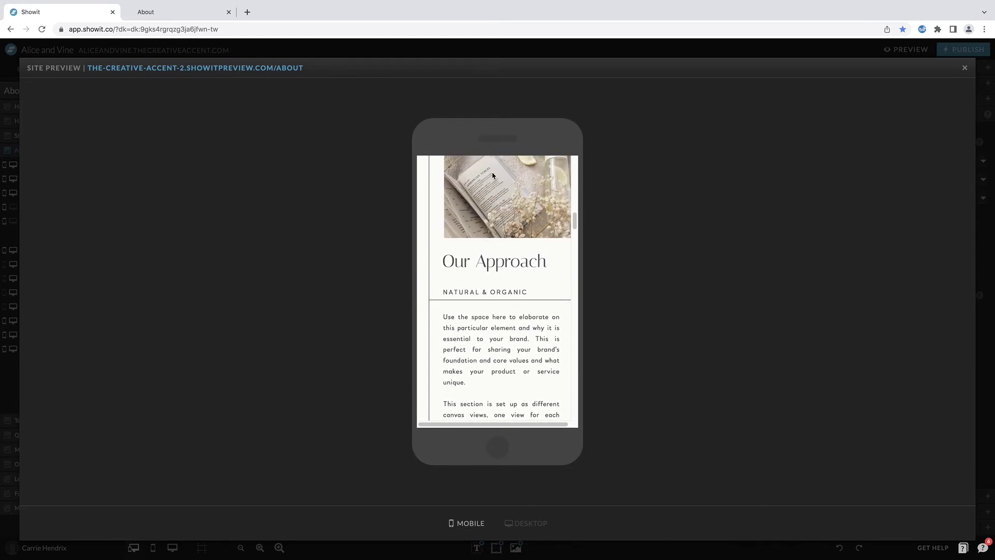
{"action": "scroll", "coordinate": [477, 212], "scroll_direction": "down", "scroll_amount": 2}
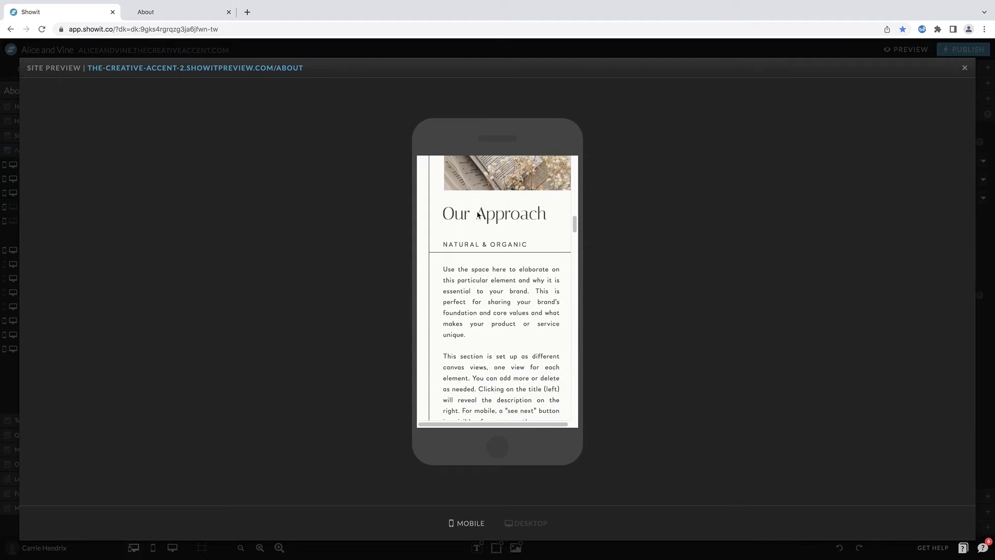
{"action": "scroll", "coordinate": [469, 235], "scroll_direction": "down", "scroll_amount": 4}
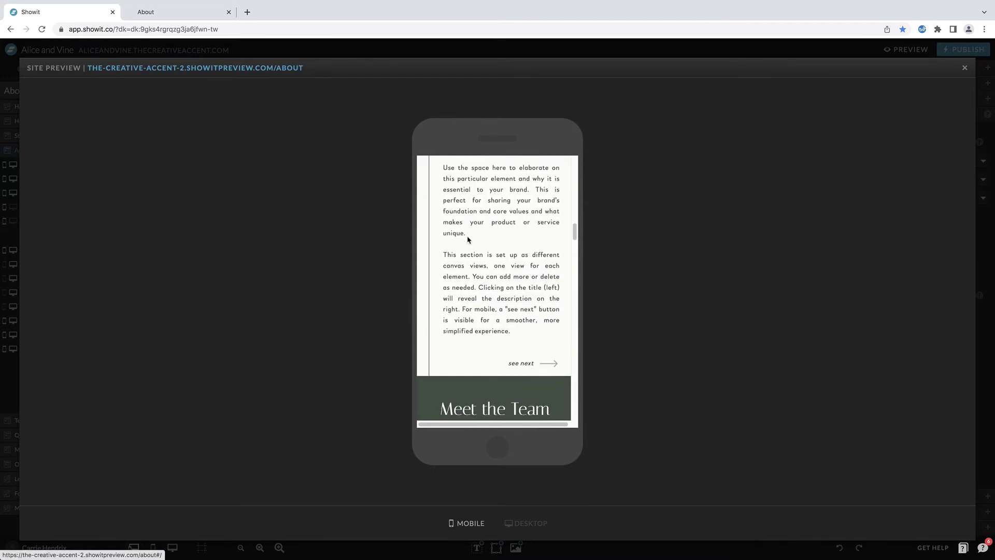
{"action": "scroll", "coordinate": [468, 240], "scroll_direction": "down", "scroll_amount": 2}
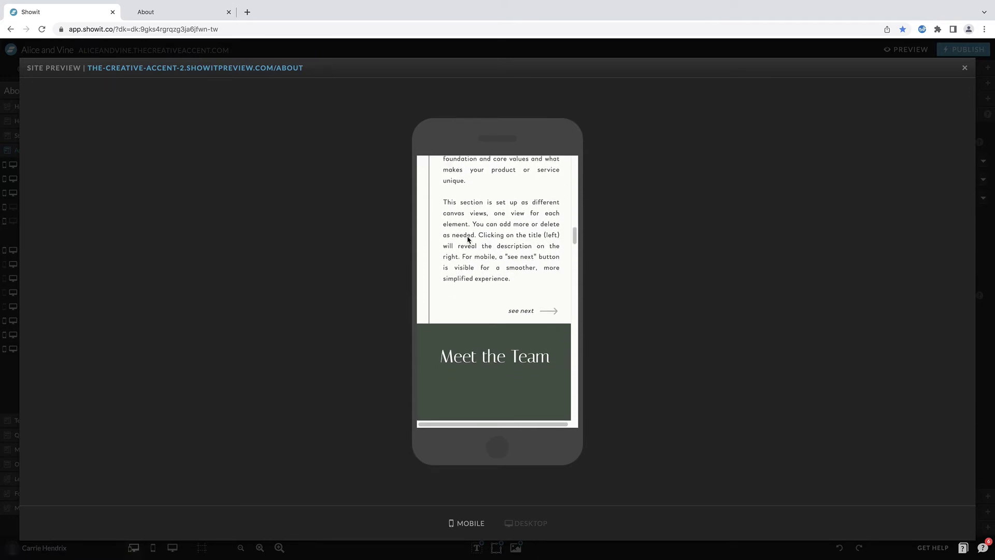
Test the "see next" link and its arrow in the mobile preview to step through the Approach views
{"action": "left_click", "coordinate": [526, 313]}
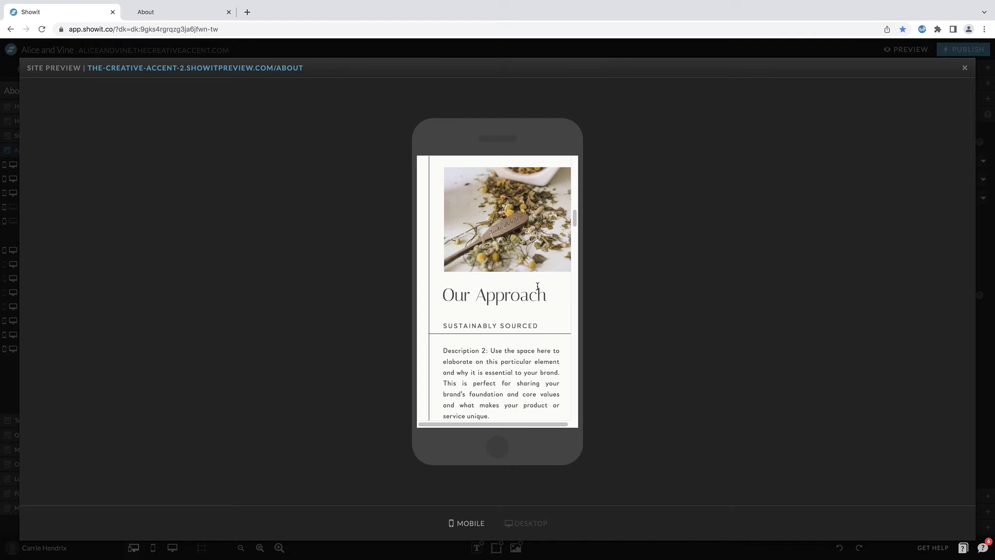
{"action": "scroll", "coordinate": [476, 290], "scroll_direction": "down", "scroll_amount": 2}
{"action": "scroll", "coordinate": [523, 314], "scroll_direction": "down", "scroll_amount": 3}
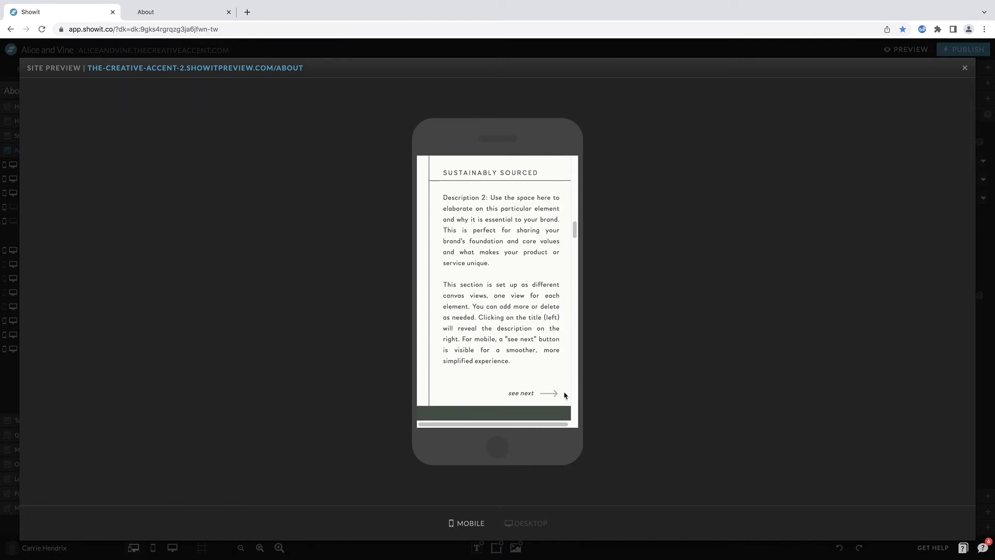
{"action": "left_click", "coordinate": [552, 395]}
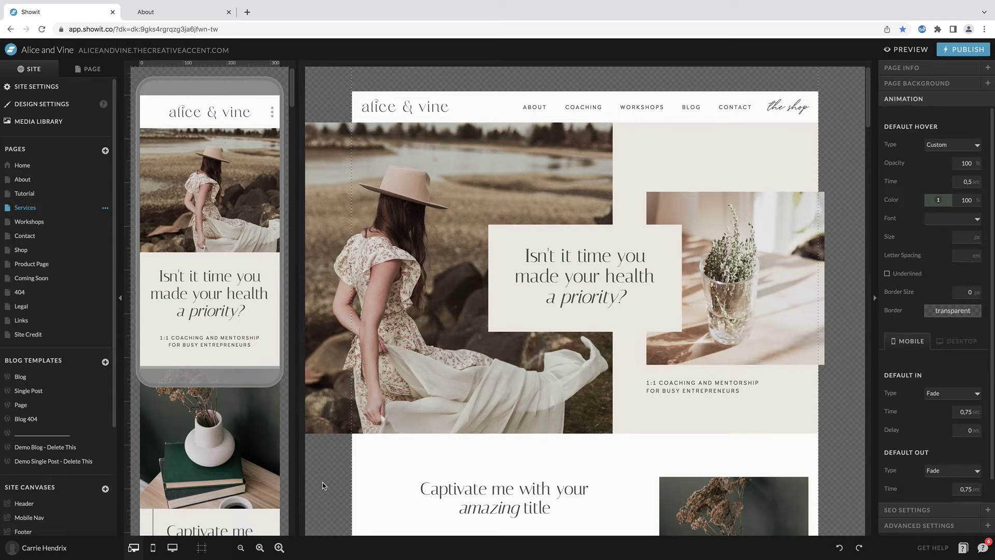
Compare the Services page's mobile service title and description canvases with the desktop services section
{"action": "scroll", "coordinate": [218, 327], "scroll_direction": "down", "scroll_amount": 1}
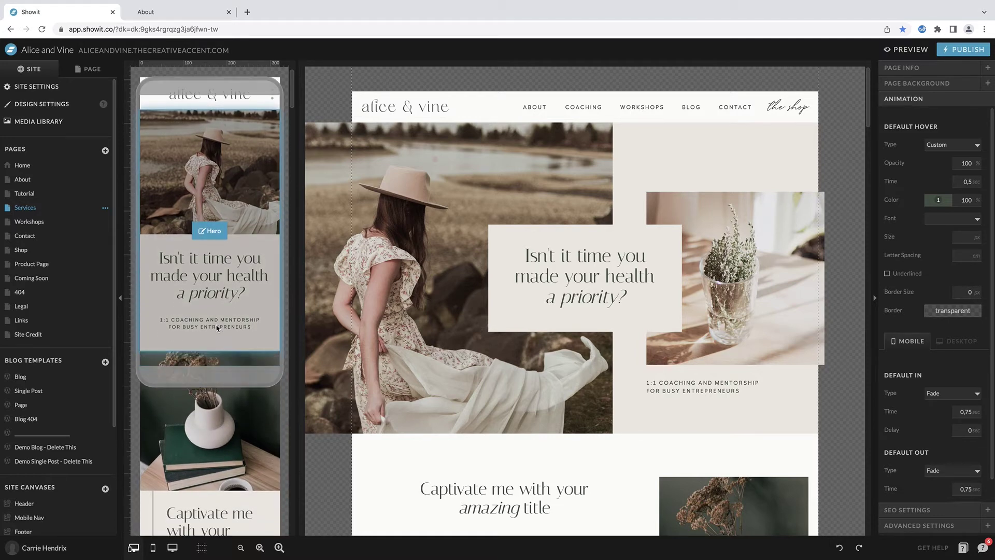
{"action": "scroll", "coordinate": [217, 327], "scroll_direction": "down", "scroll_amount": 6}
{"action": "scroll", "coordinate": [218, 326], "scroll_direction": "down", "scroll_amount": 5}
{"action": "scroll", "coordinate": [218, 326], "scroll_direction": "down", "scroll_amount": 4}
{"action": "scroll", "coordinate": [309, 301], "scroll_direction": "down", "scroll_amount": 7}
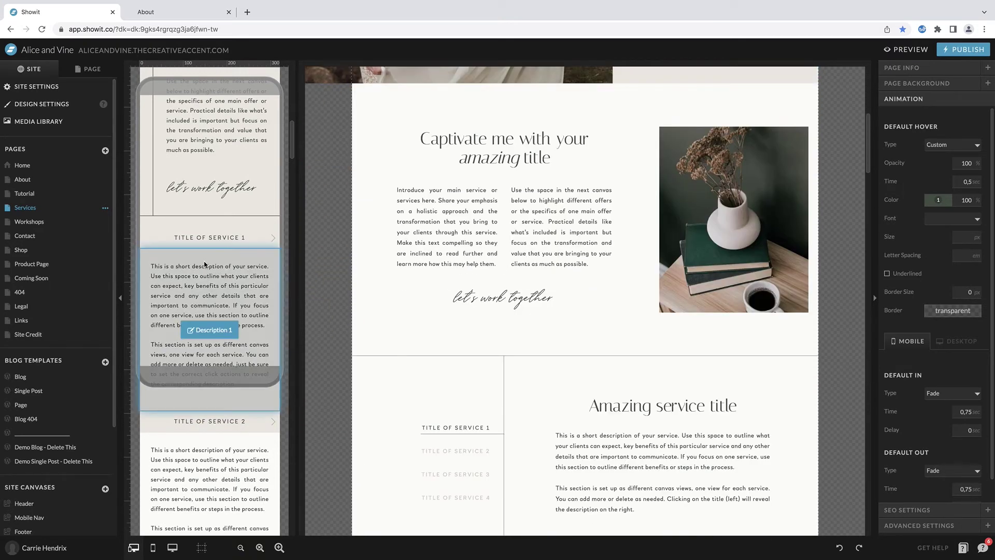
{"action": "mouse_move", "coordinate": [203, 250]}
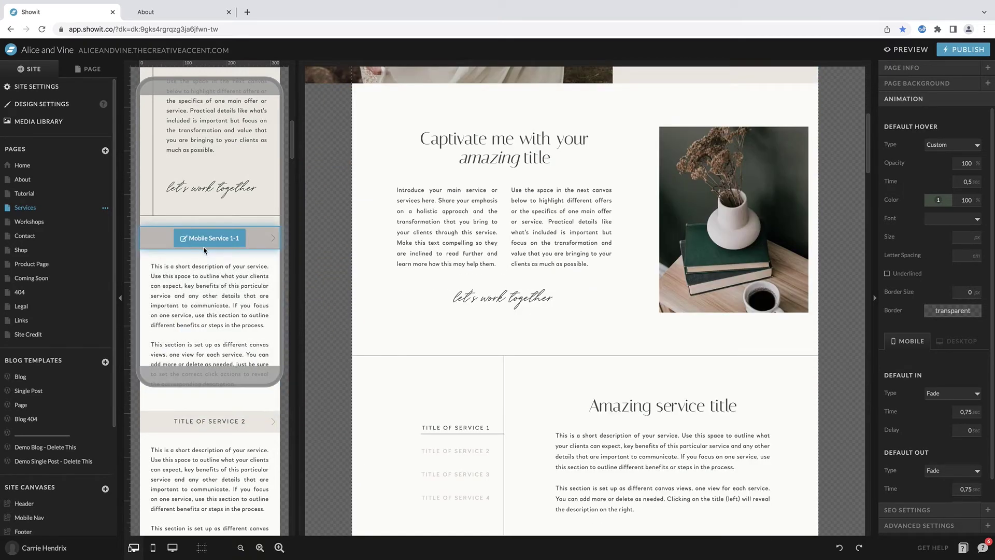
{"action": "scroll", "coordinate": [436, 325], "scroll_direction": "down", "scroll_amount": 3}
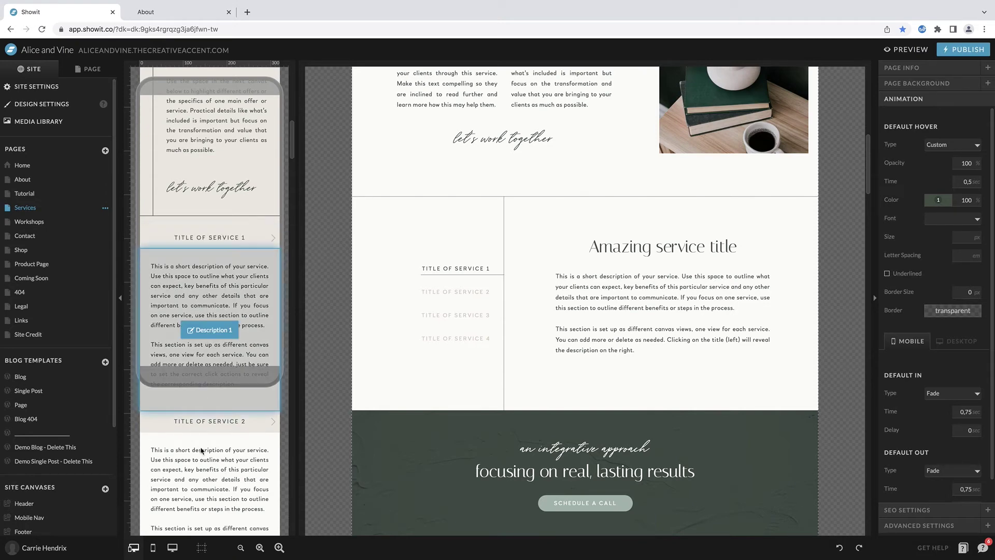
Select the Description 1 canvas in the mobile layout and examine the stacked service titles and descriptions
{"action": "left_click", "coordinate": [254, 327]}
{"action": "left_click", "coordinate": [279, 547]}
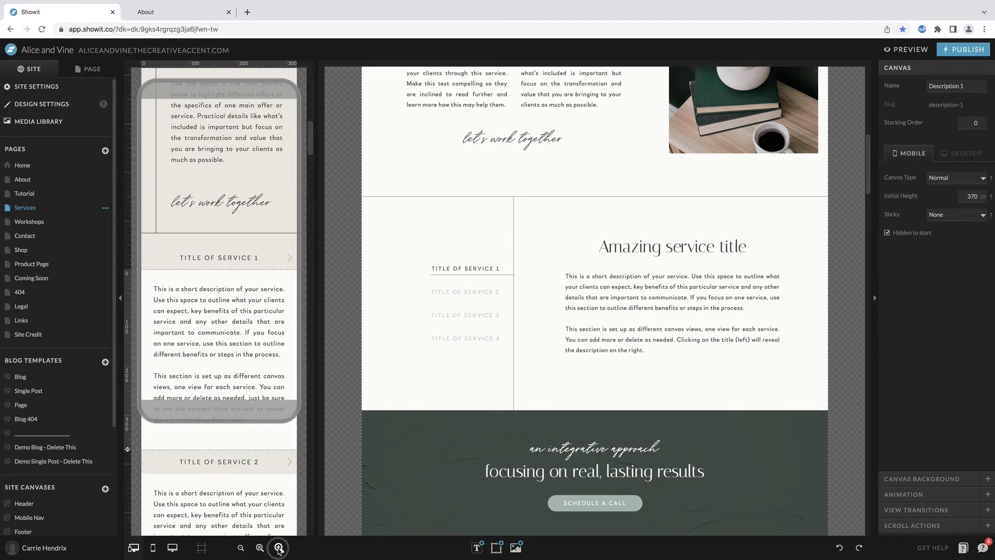
{"action": "left_click", "coordinate": [279, 548]}
{"action": "scroll", "coordinate": [263, 303], "scroll_direction": "down", "scroll_amount": 1}
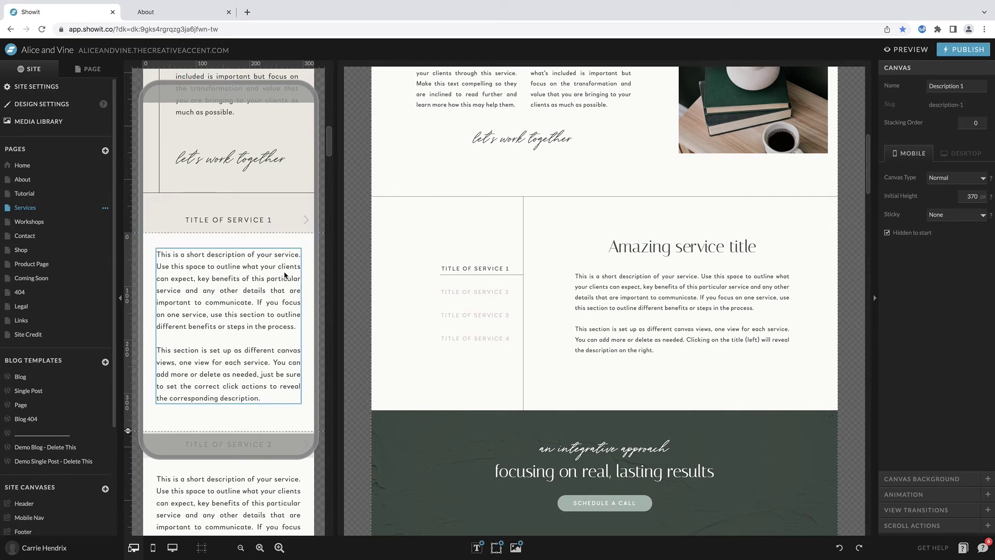
{"action": "scroll", "coordinate": [280, 264], "scroll_direction": "down", "scroll_amount": 5}
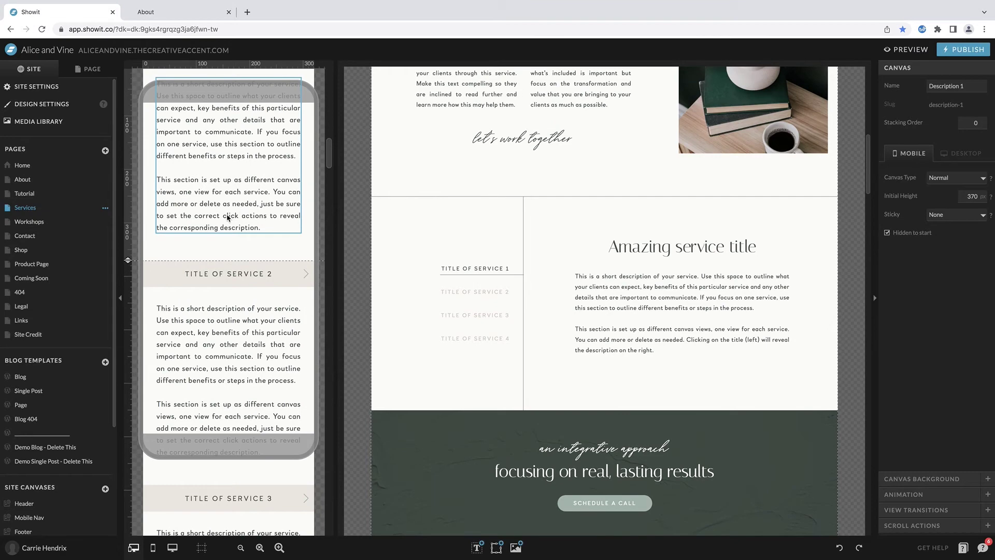
{"action": "scroll", "coordinate": [230, 227], "scroll_direction": "up", "scroll_amount": 3}
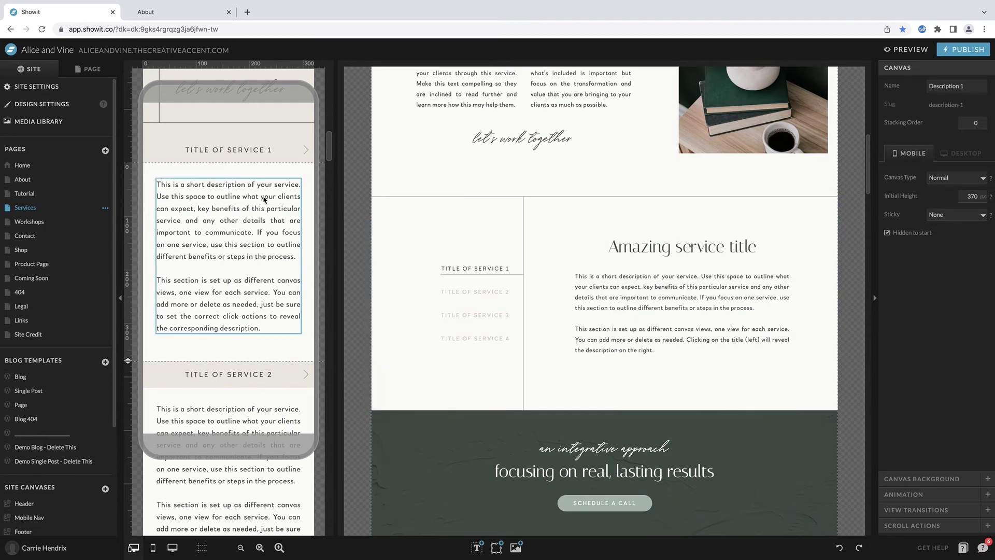
Examine the Mobile Service 1-1 canvas's two views and the click actions on its View 1 service title
{"action": "left_click", "coordinate": [87, 77]}
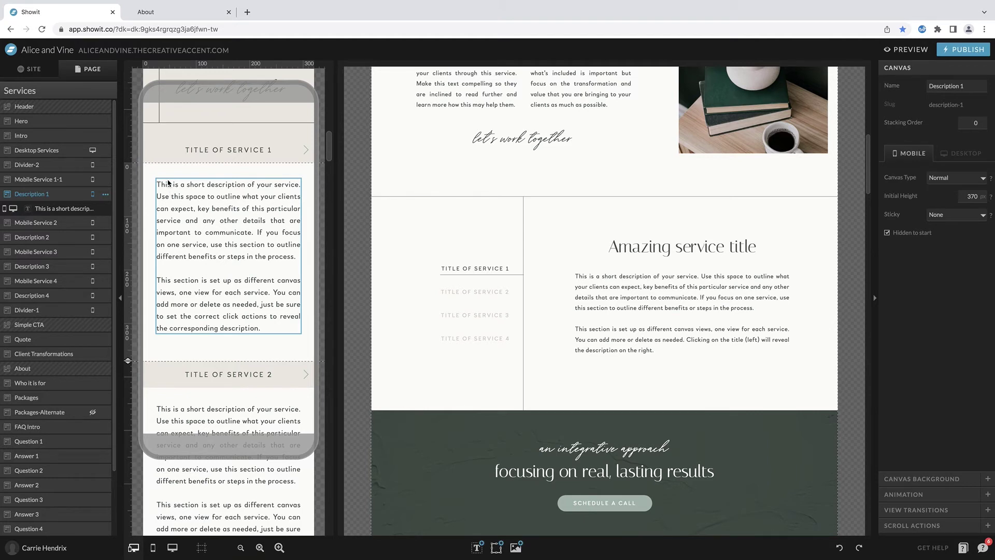
{"action": "left_click", "coordinate": [180, 157]}
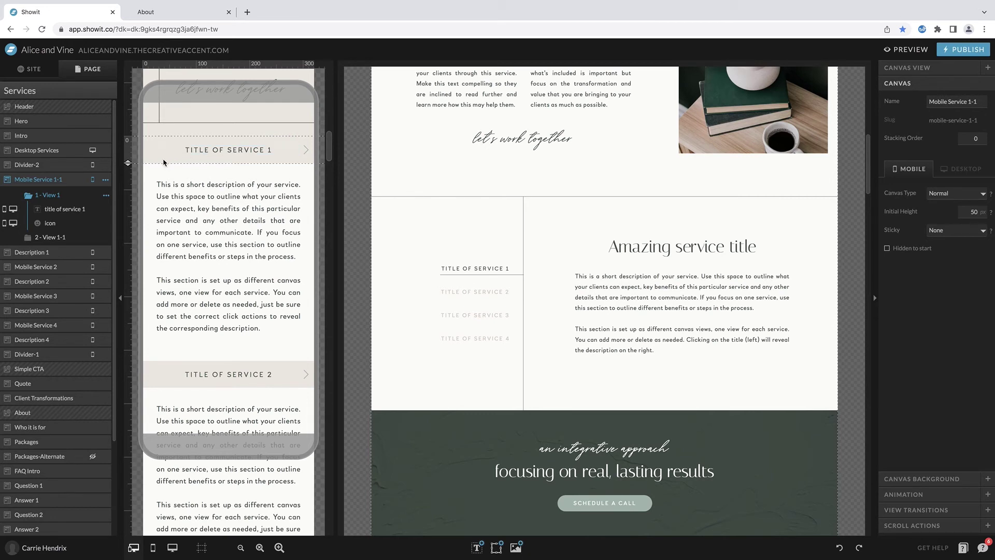
{"action": "left_click", "coordinate": [204, 151]}
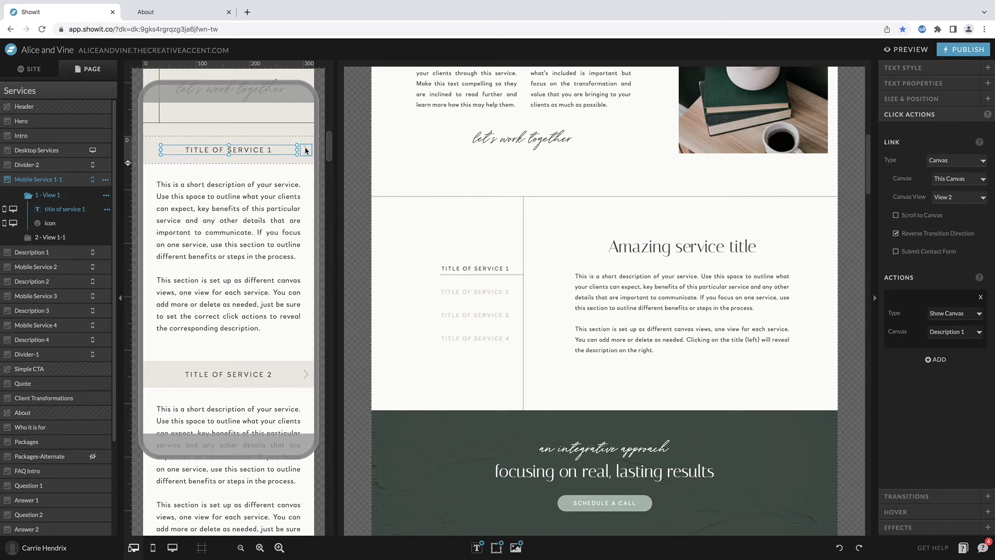
{"action": "left_click", "coordinate": [60, 238]}
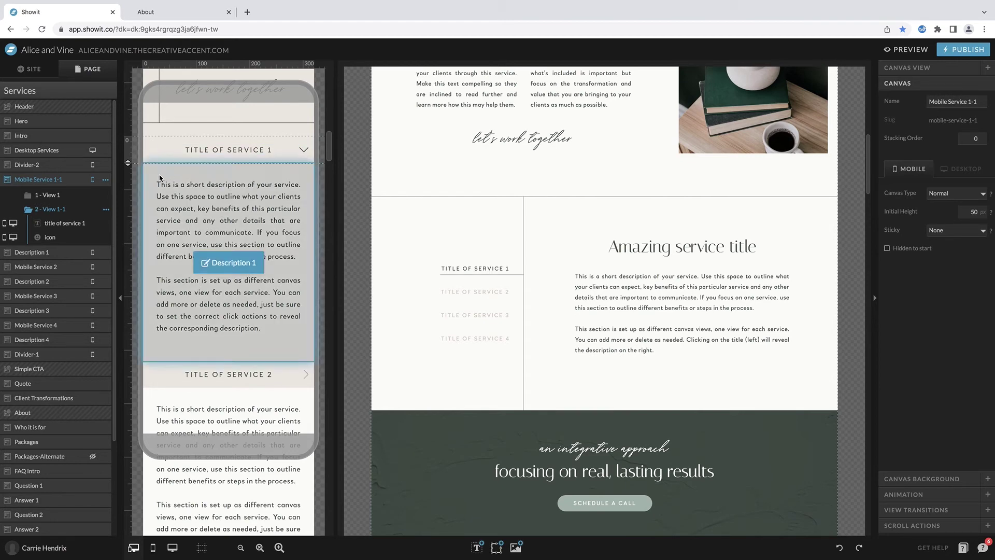
{"action": "left_click", "coordinate": [55, 195]}
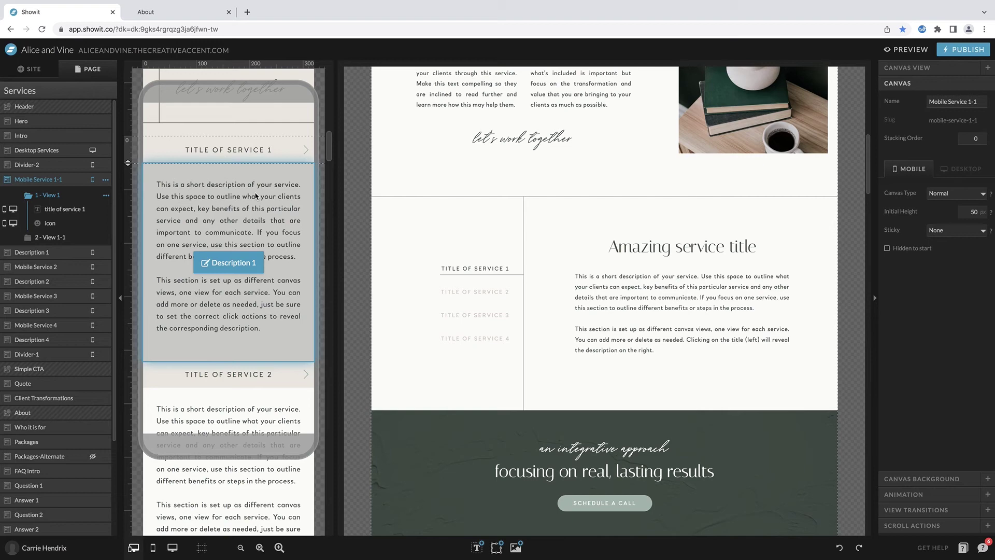
{"action": "left_click", "coordinate": [255, 150]}
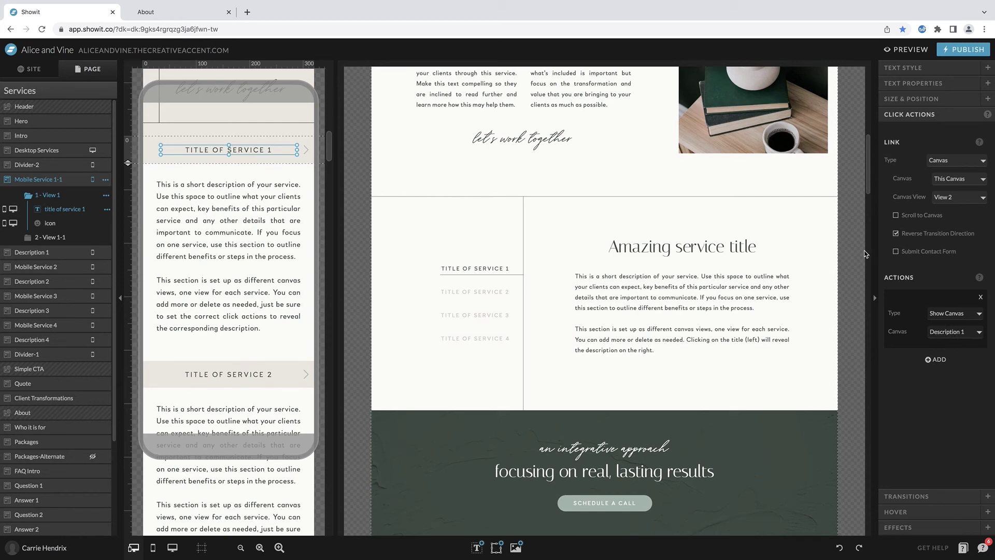
Preview the Services page on mobile and find the list of four service titles
{"action": "left_click", "coordinate": [907, 49]}
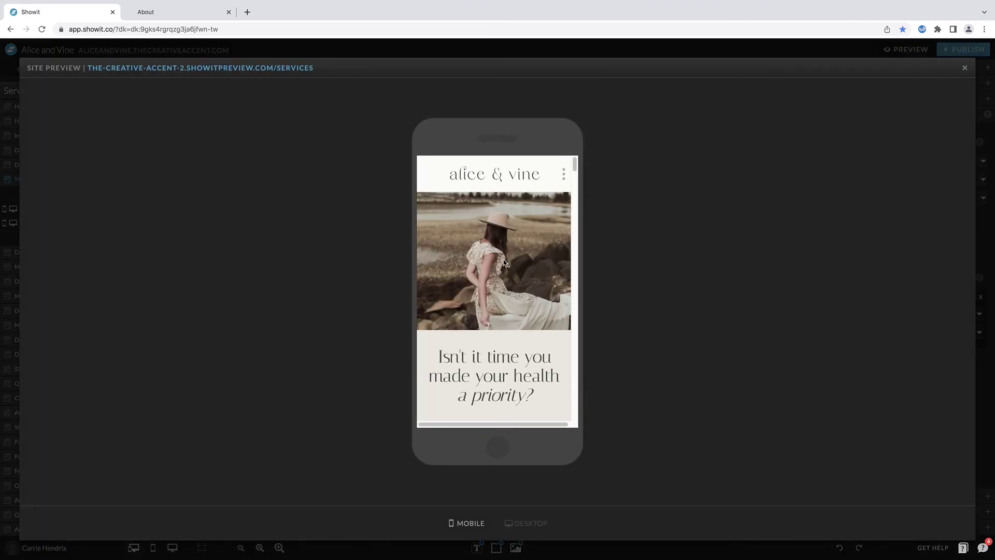
{"action": "scroll", "coordinate": [502, 261], "scroll_direction": "down", "scroll_amount": 5}
{"action": "scroll", "coordinate": [503, 261], "scroll_direction": "down", "scroll_amount": 10}
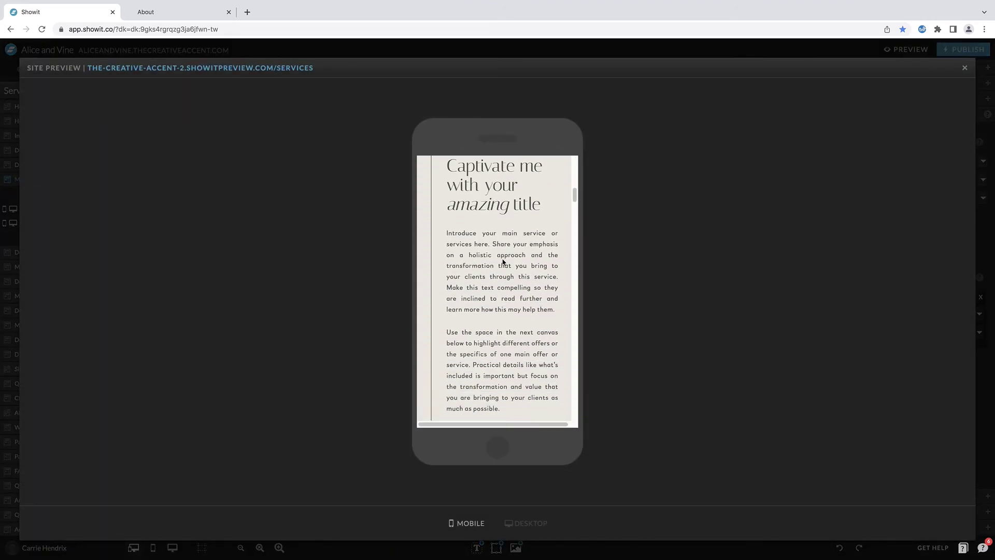
{"action": "scroll", "coordinate": [502, 258], "scroll_direction": "down", "scroll_amount": 4}
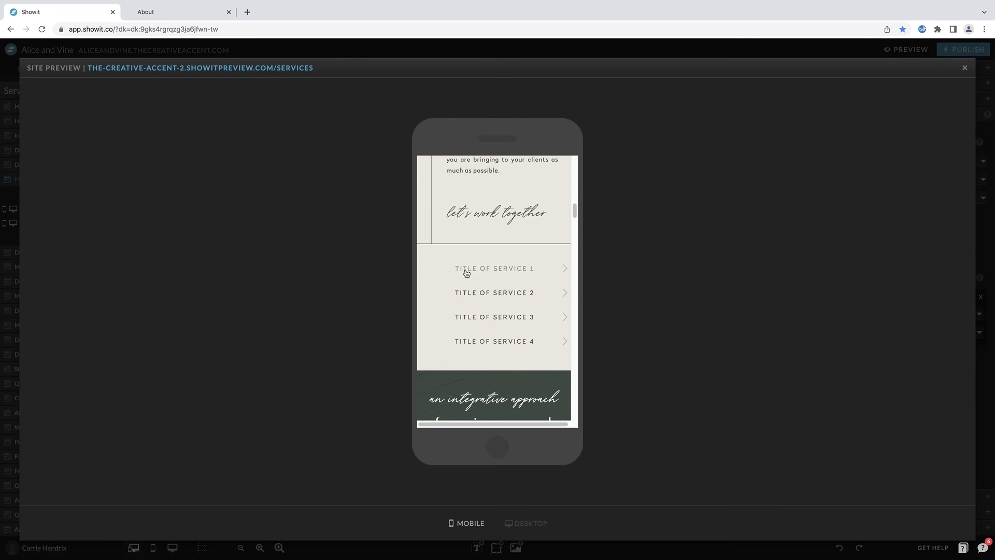
Test expanding and collapsing service 1 and expanding service 2 in the mobile preview, and close the preview
{"action": "left_click", "coordinate": [484, 271]}
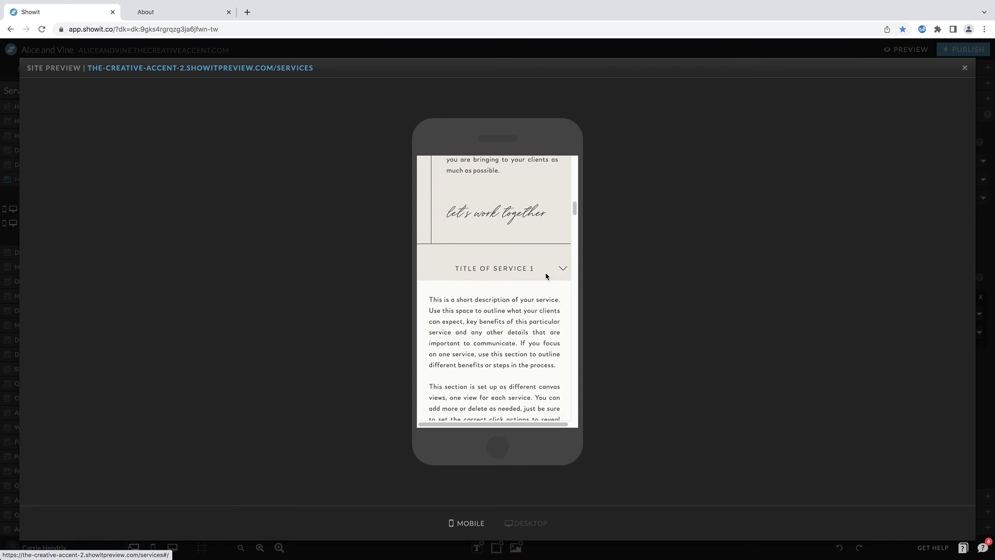
{"action": "scroll", "coordinate": [507, 319], "scroll_direction": "down", "scroll_amount": 1}
{"action": "scroll", "coordinate": [508, 319], "scroll_direction": "down", "scroll_amount": 2}
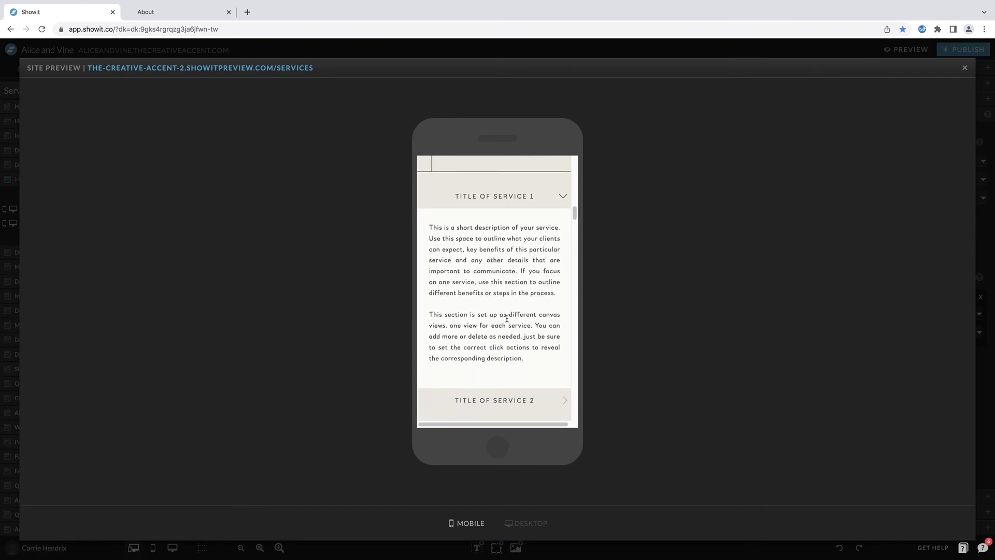
{"action": "scroll", "coordinate": [507, 317], "scroll_direction": "up", "scroll_amount": 2}
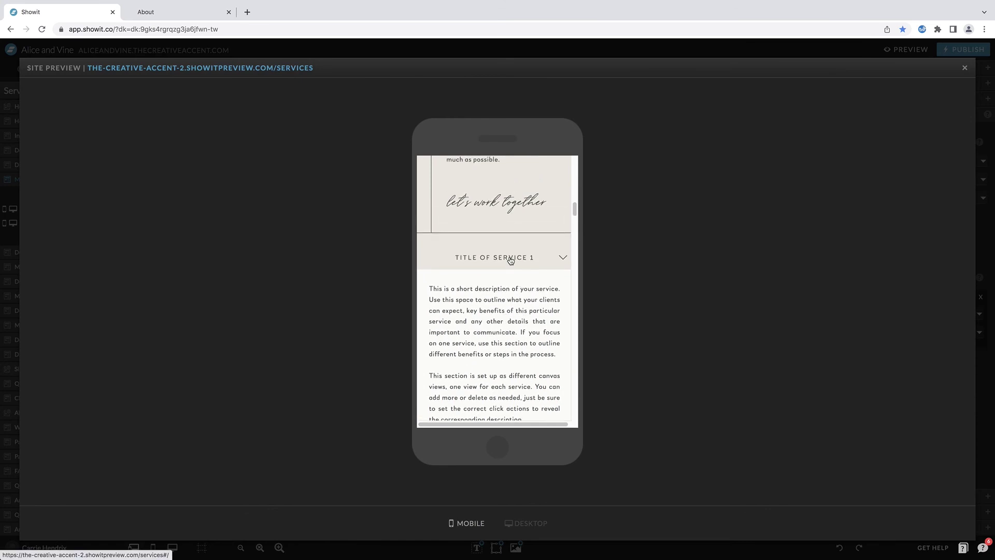
{"action": "left_click", "coordinate": [563, 259]}
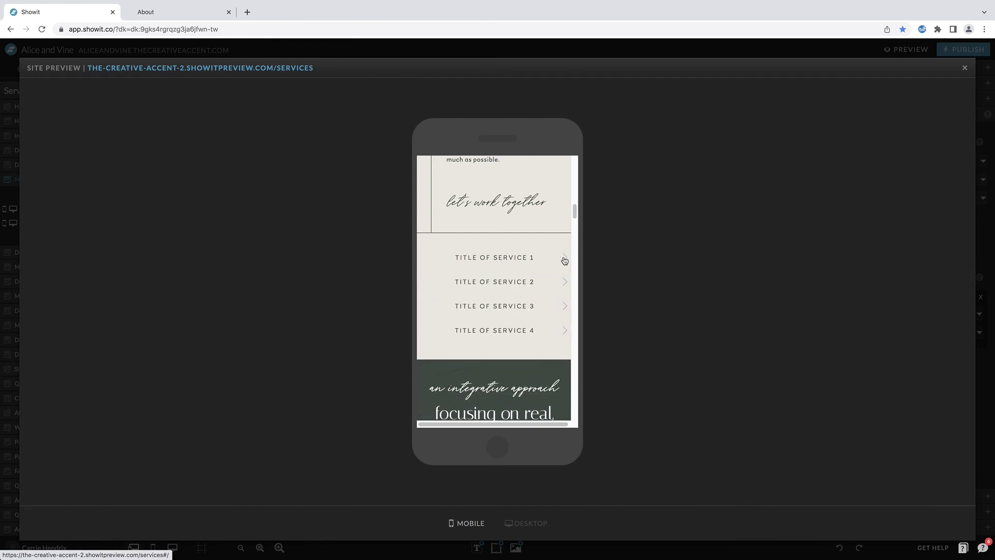
{"action": "left_click", "coordinate": [498, 282]}
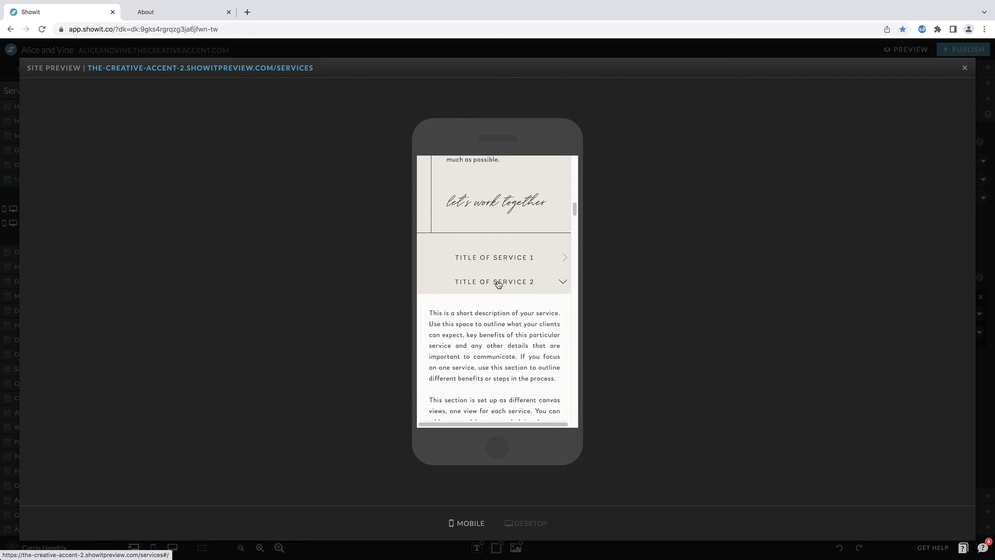
{"action": "key", "text": "Escape"}
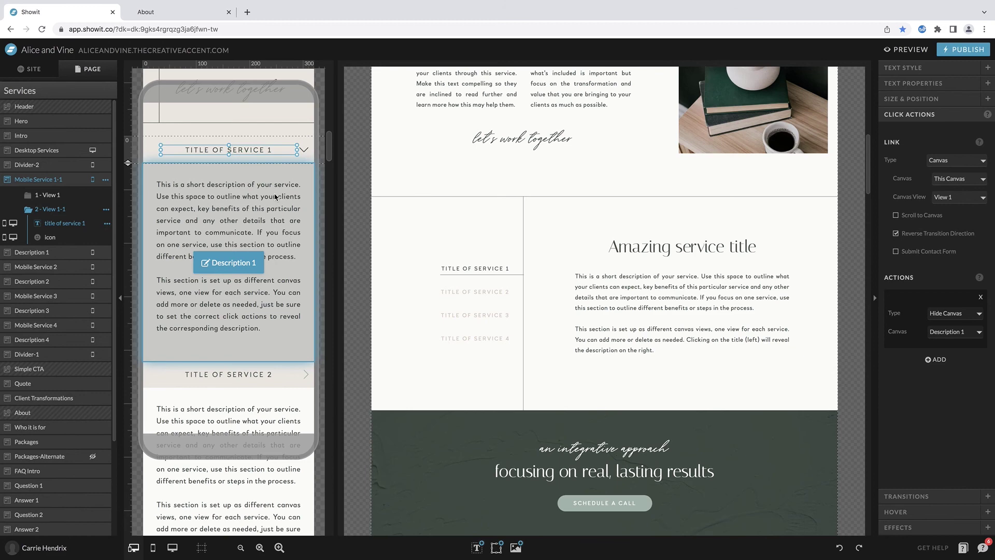
Compare the service 1 title's click actions between View 1 and View 1-1 of the Mobile Service 1-1 canvas
{"action": "left_click", "coordinate": [48, 195]}
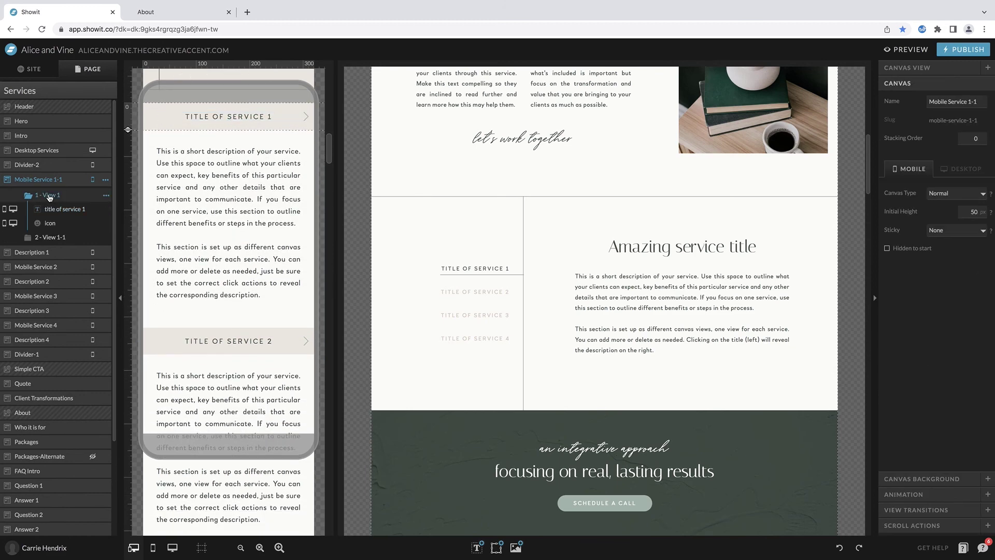
{"action": "left_click", "coordinate": [218, 116]}
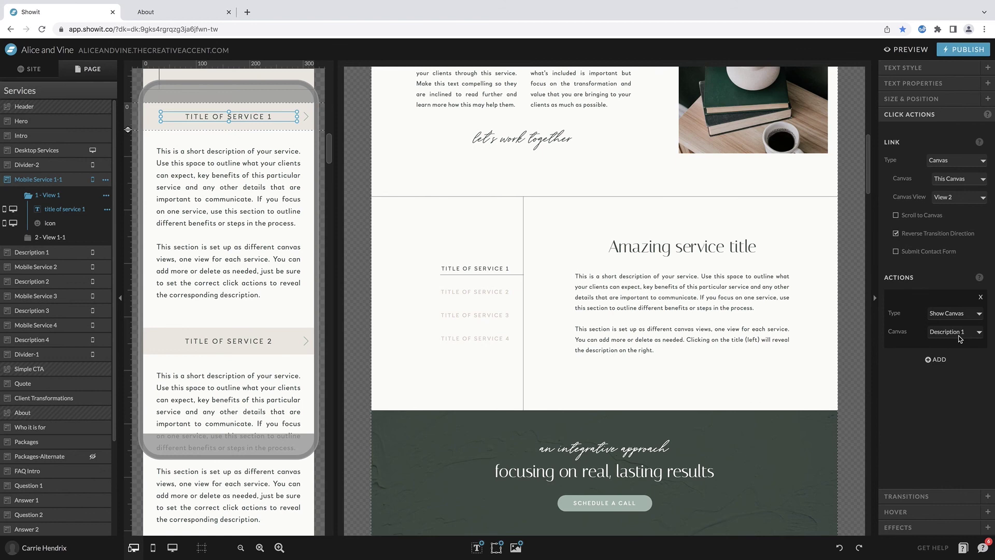
{"action": "left_click", "coordinate": [52, 237]}
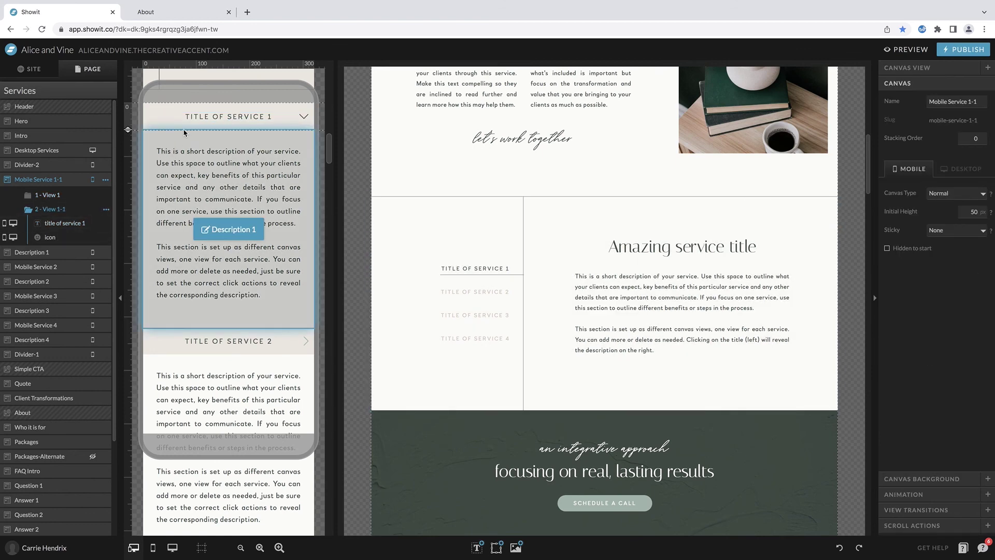
{"action": "left_click", "coordinate": [198, 120]}
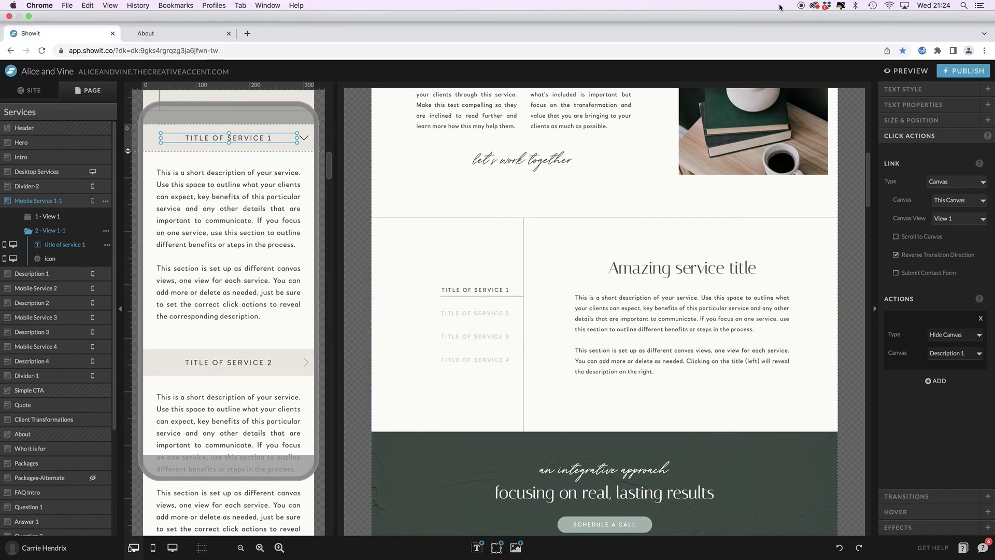
Switch to the browser tab with the site preview to view the website's home page
{"action": "left_click", "coordinate": [156, 33]}
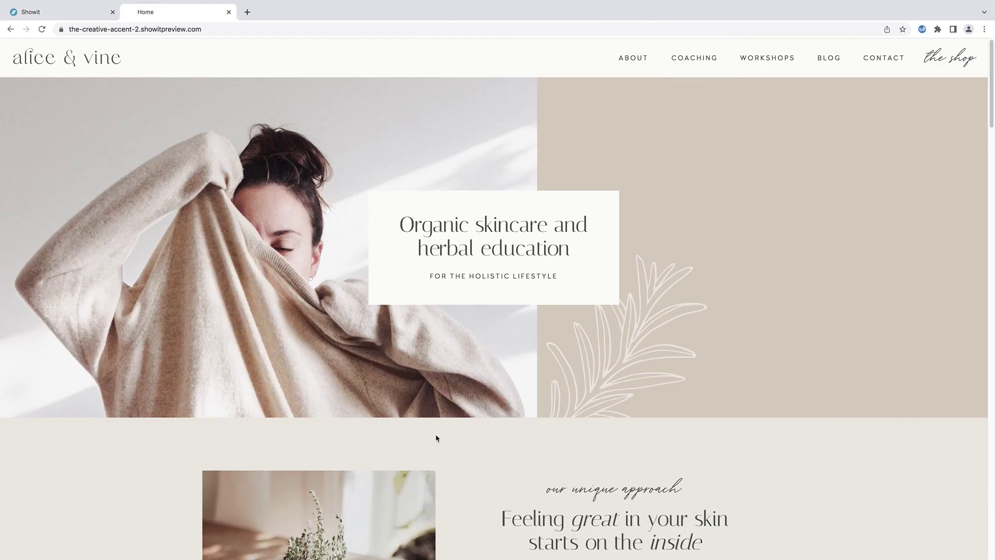